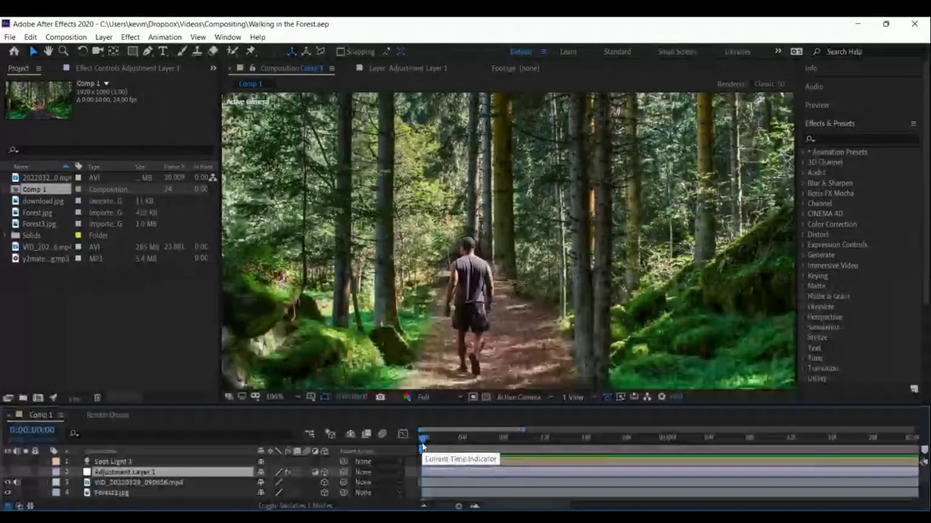
Step: Preview the composition, then make the timeline panel taller
key(space)
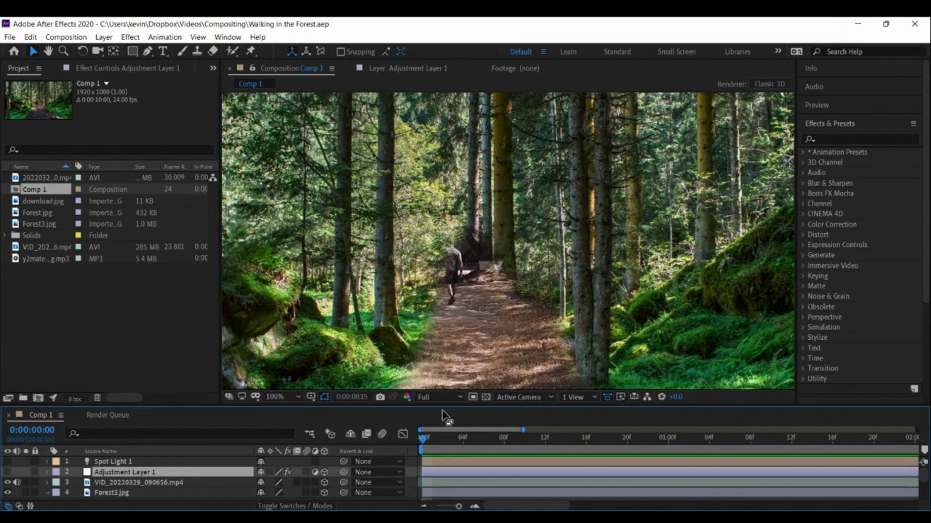
key(space)
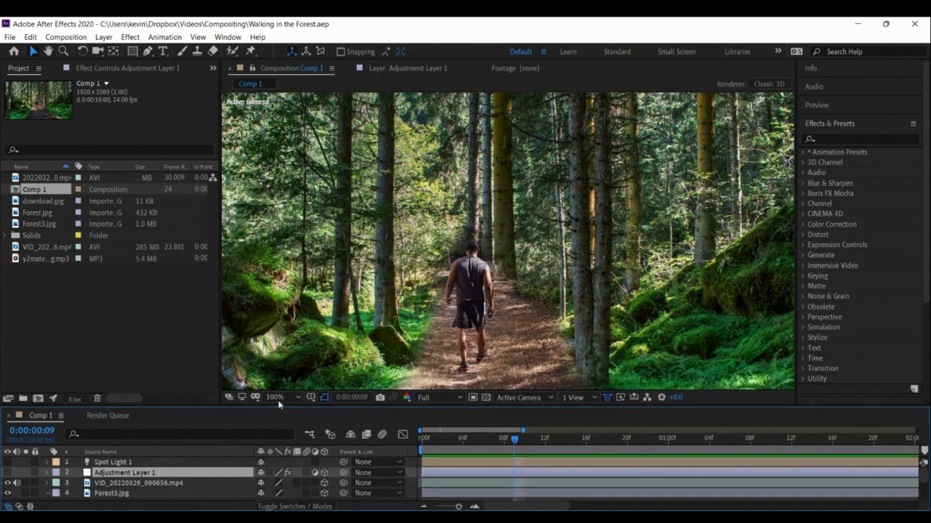
drag(278, 405, 271, 317)
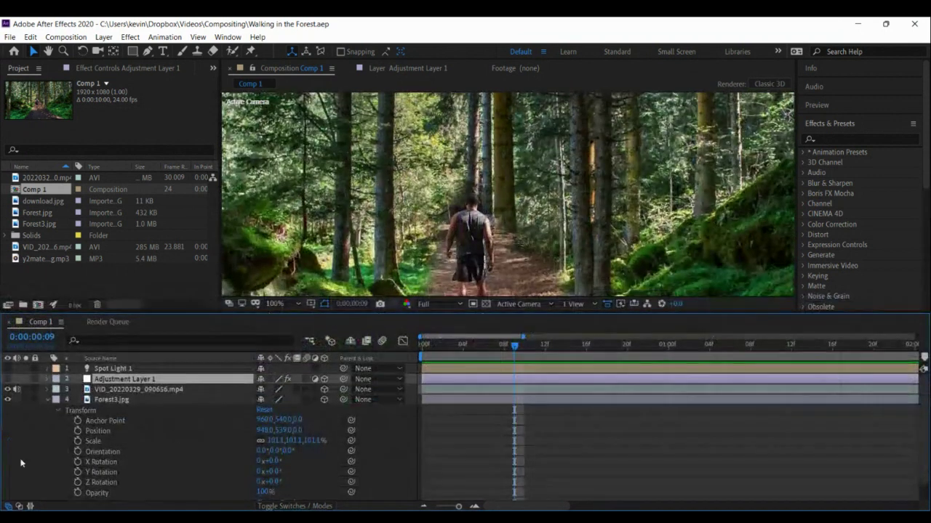
Step: Collapse Forest3.jpg and expand the walking footage layer's properties to reach its mask
scroll(45, 402, down, 1)
click(48, 383)
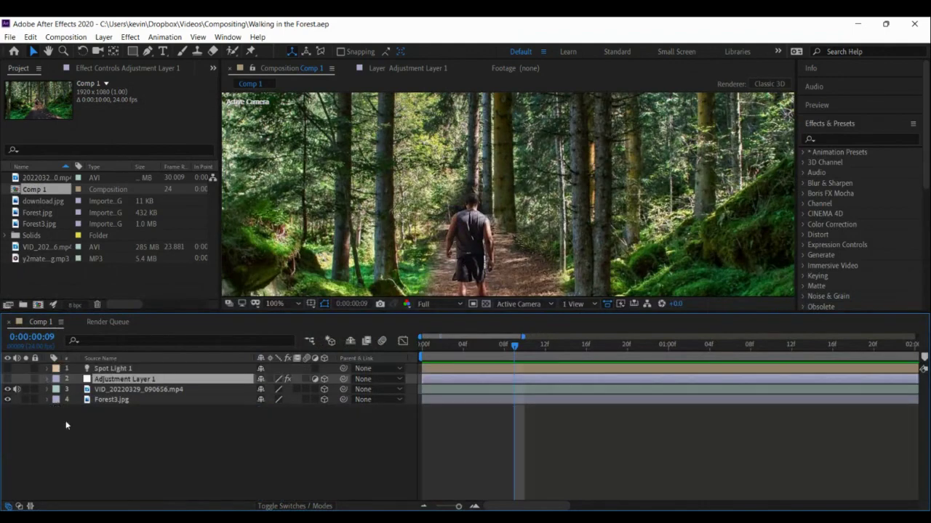
click(113, 383)
click(46, 390)
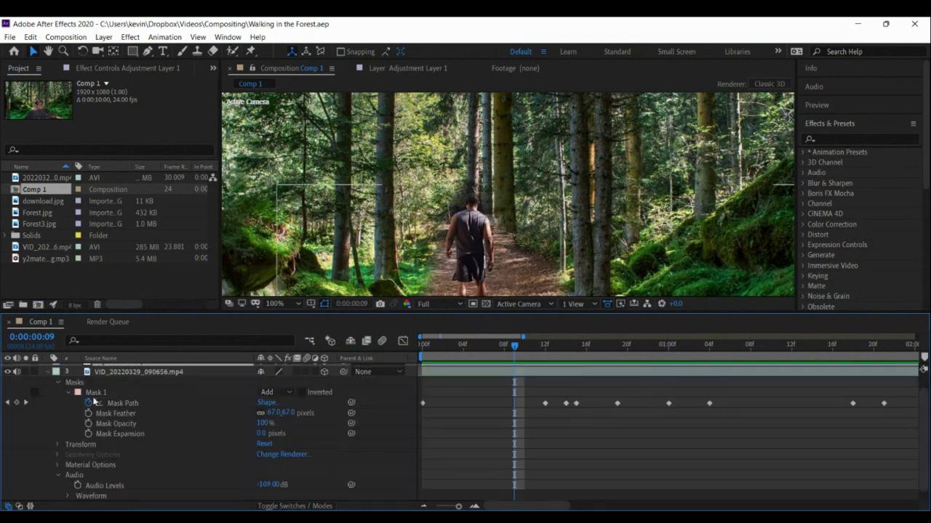
Step: Set Mask 1's mode to None and preview the unmasked footage from the start
click(280, 392)
click(287, 410)
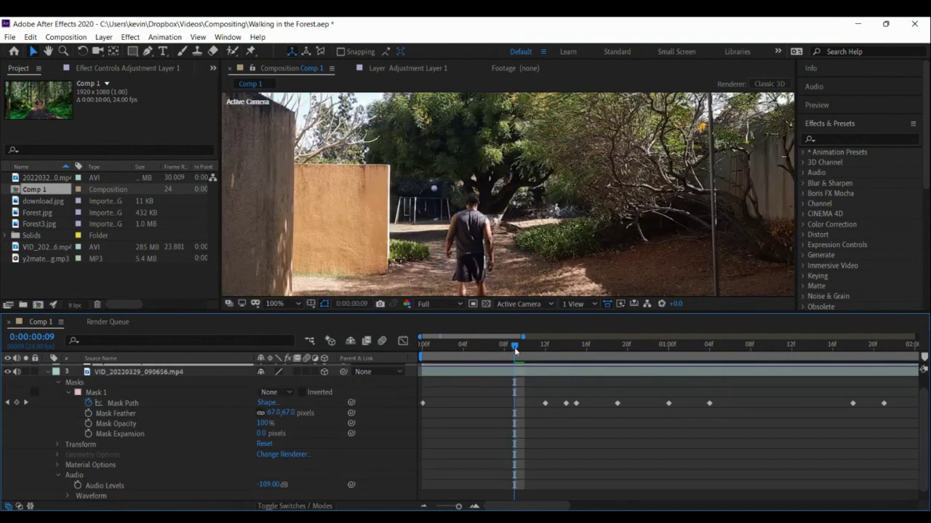
drag(515, 351, 378, 342)
scroll(461, 272, down, 4)
scroll(460, 275, up, 2)
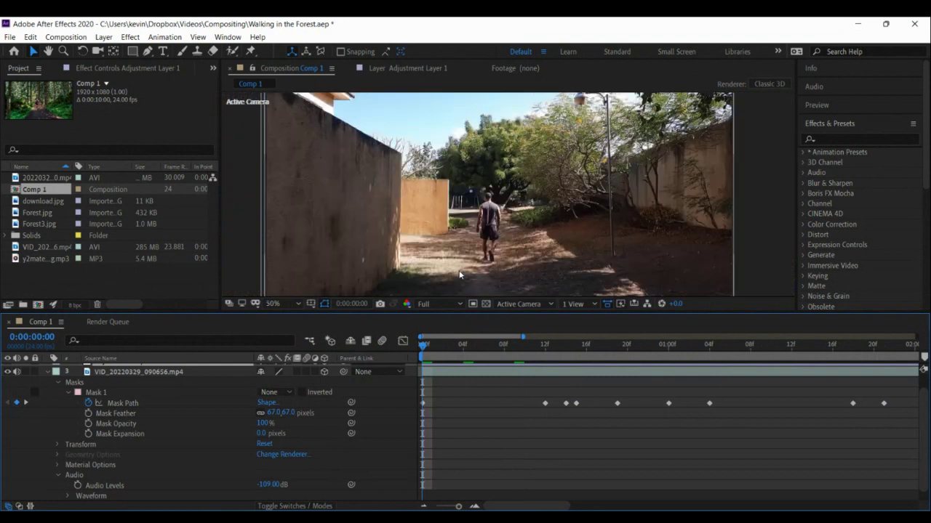
key(space)
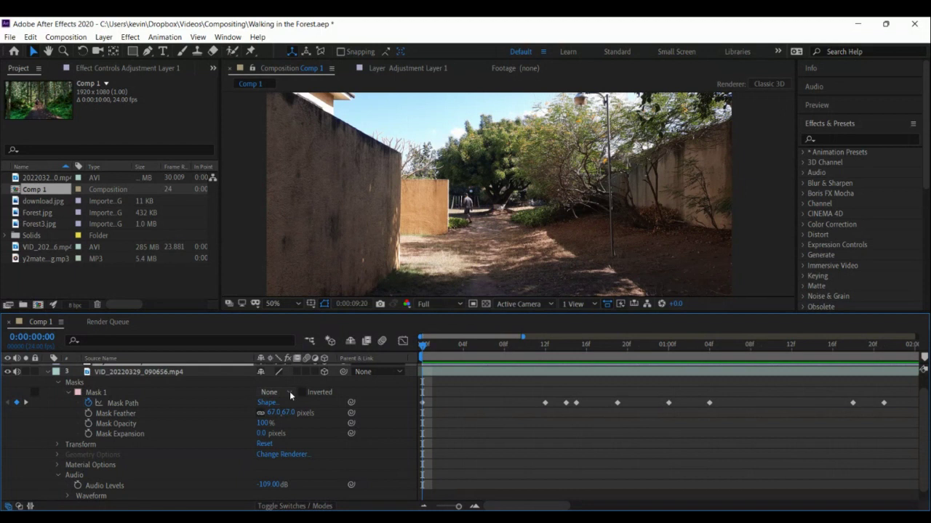
key(space)
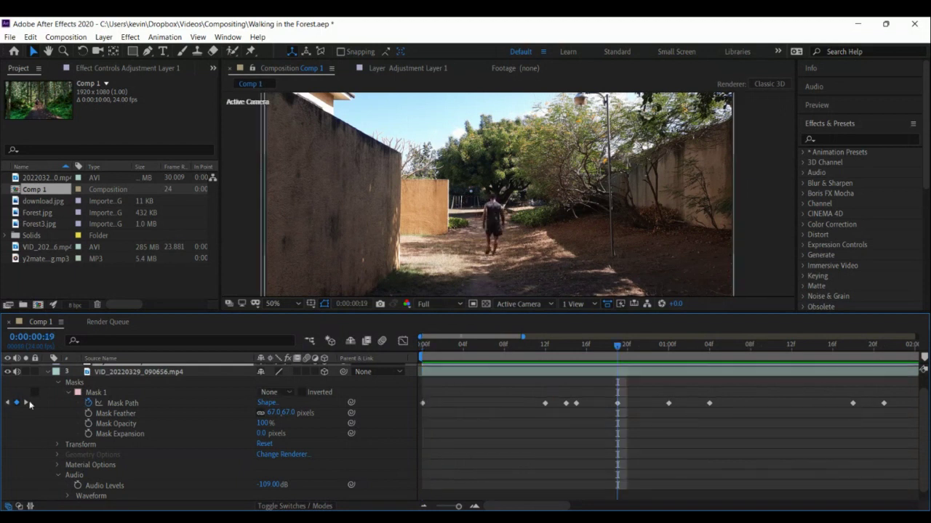
Step: Hide the walking footage to view the forest alone at frame 0, then show it again
scroll(25, 406, up, 1)
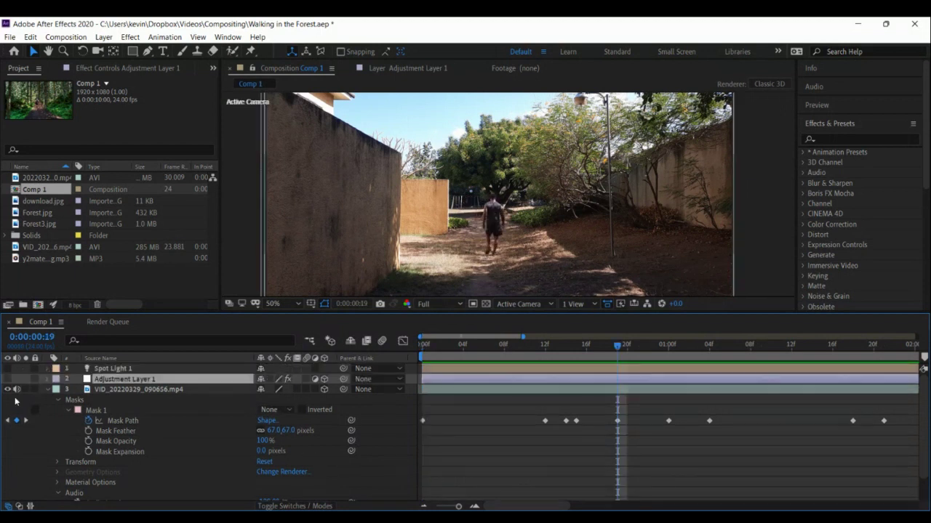
click(8, 390)
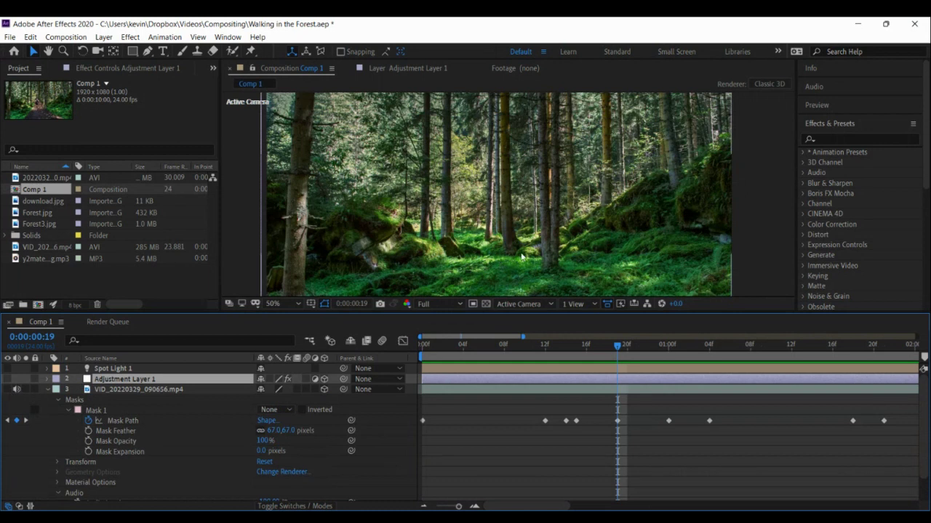
click(422, 345)
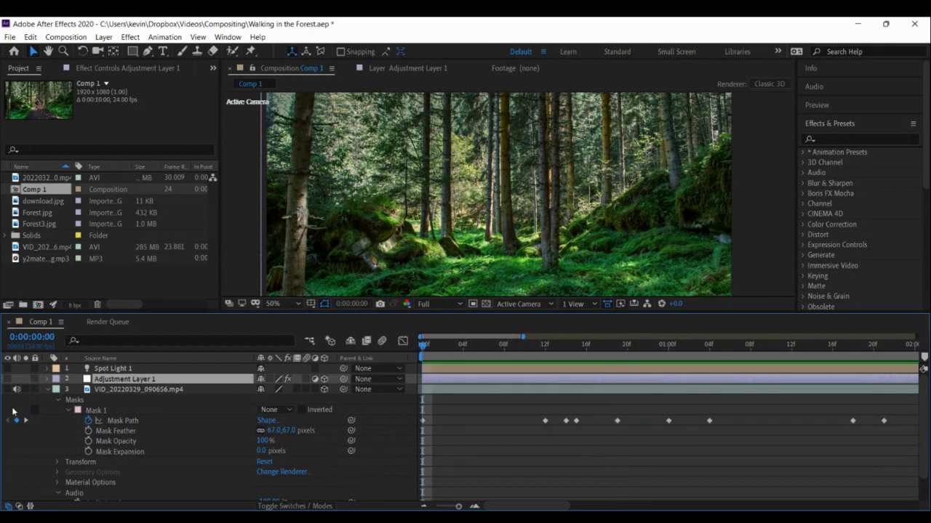
scroll(35, 454, down, 2)
scroll(34, 451, up, 2)
click(3, 391)
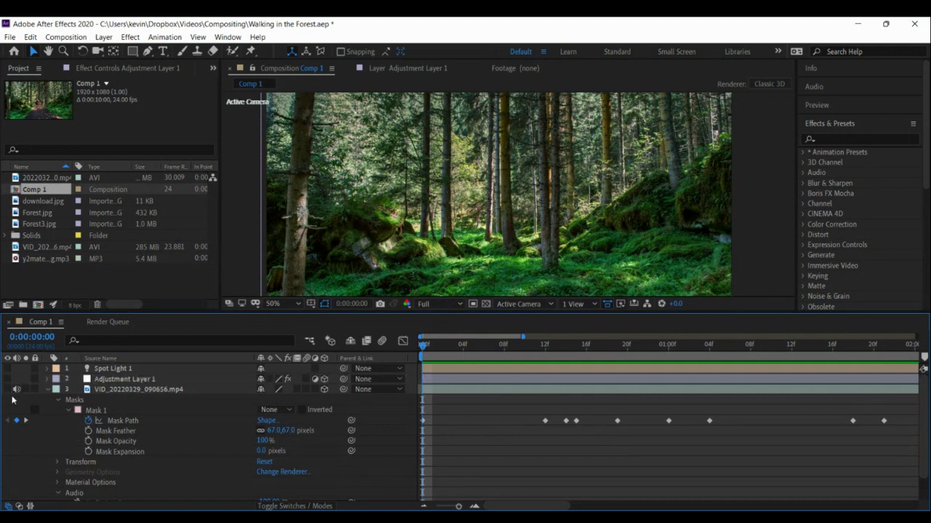
click(7, 389)
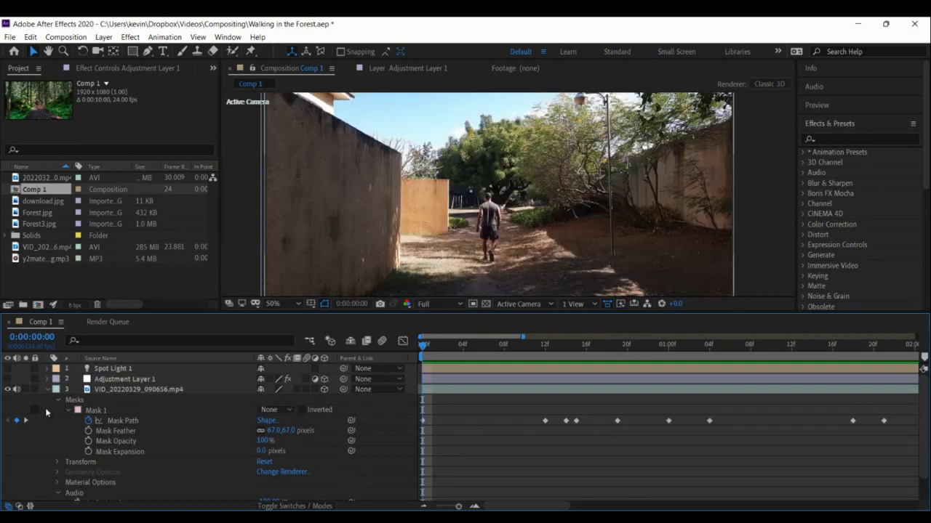
Step: Set Mask 1's mode back to Add and preview the masked composite
click(276, 409)
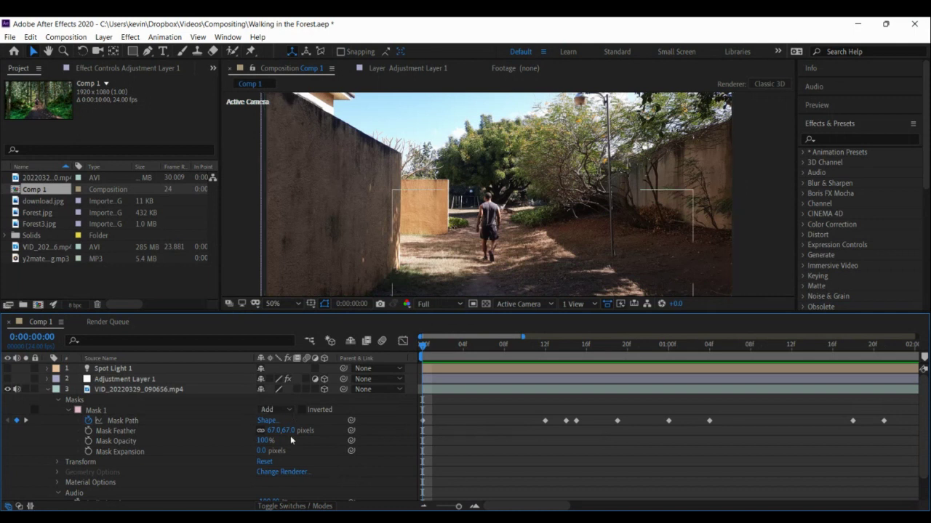
click(290, 435)
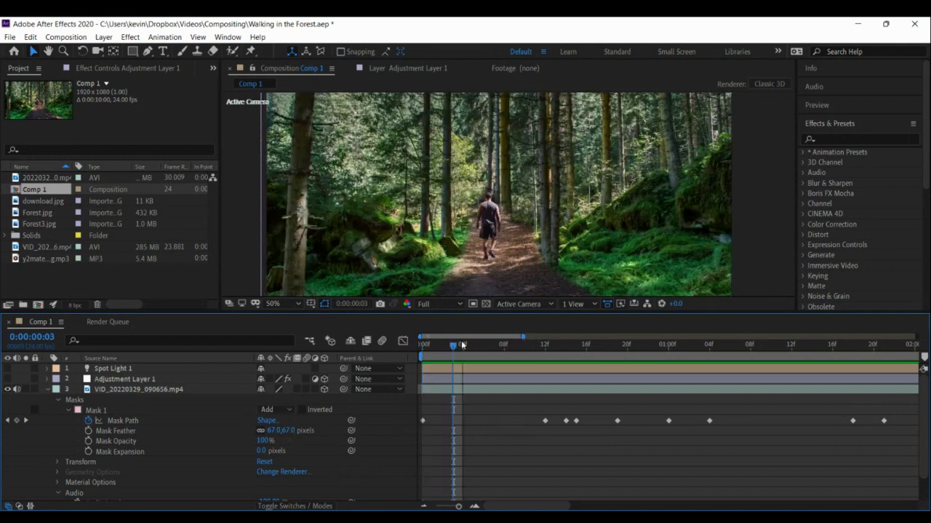
key(space)
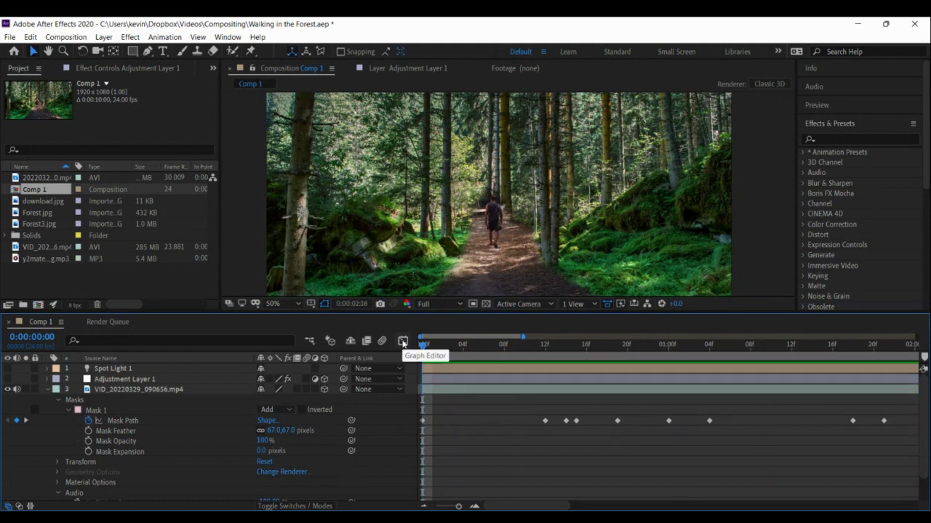
key(space)
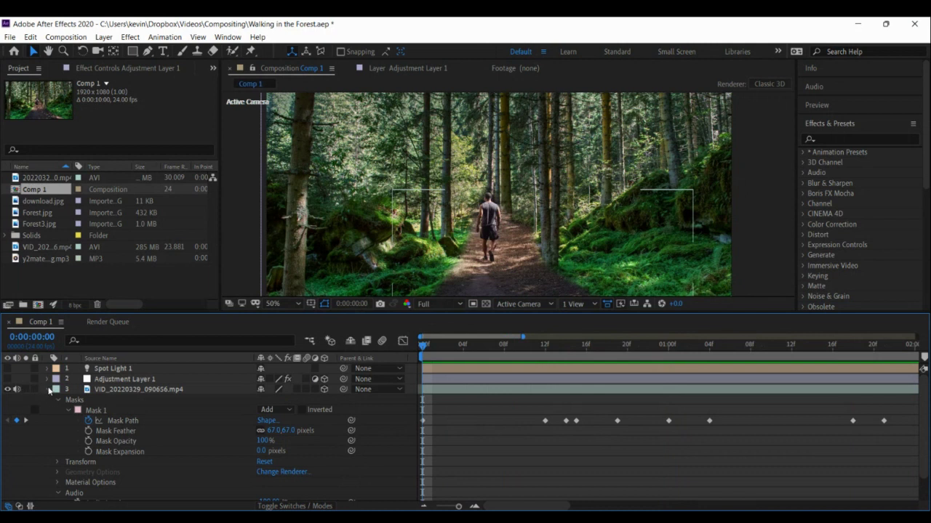
Step: Select Mask 1 on the walking footage layer and delete it
click(115, 422)
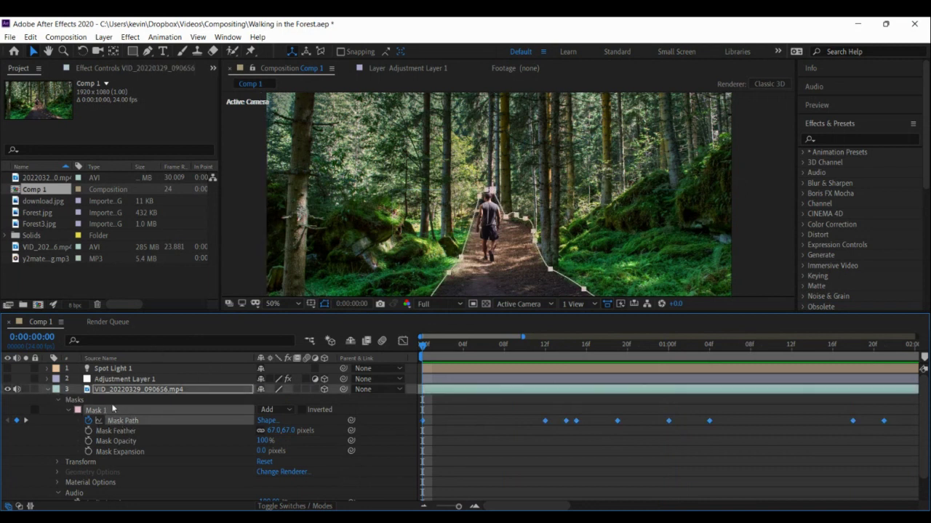
click(112, 412)
key(Delete)
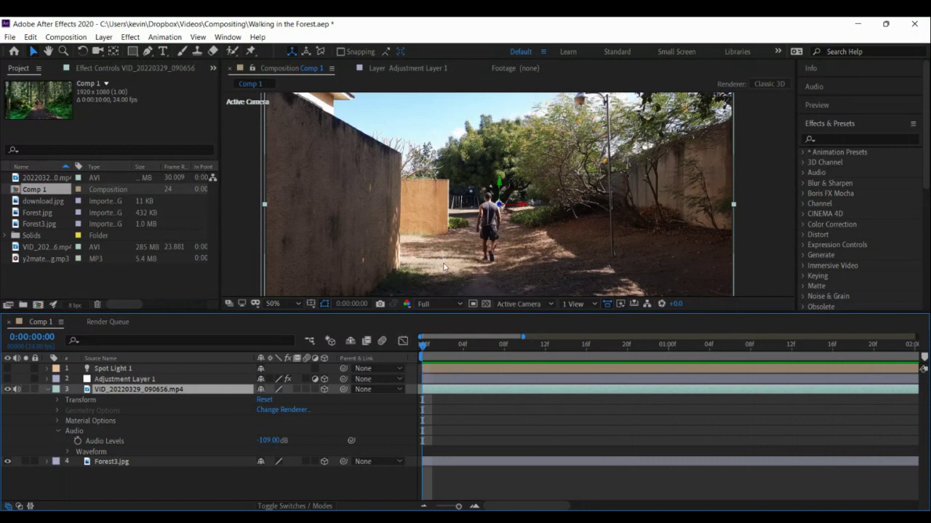
scroll(445, 267, down, 2)
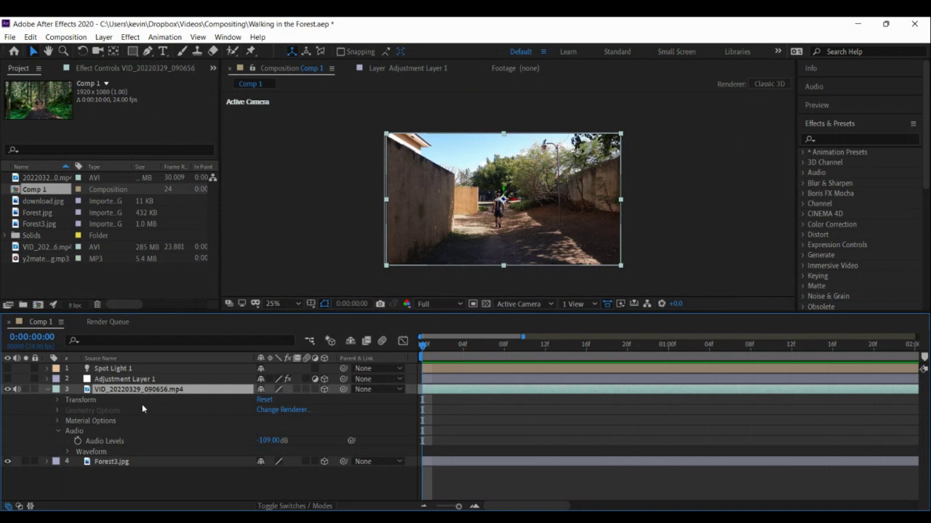
Step: Select the walking footage layer with the Pen tool and give the composition viewer more room
click(109, 460)
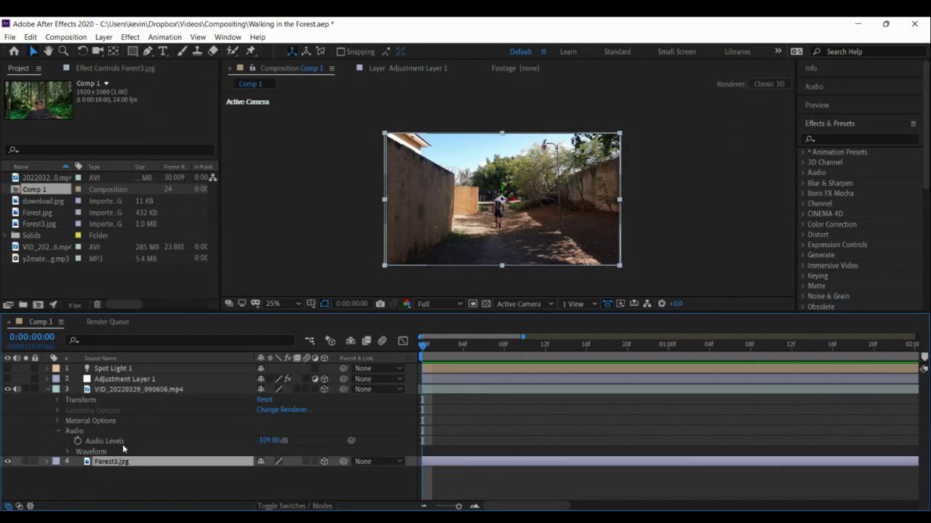
click(141, 390)
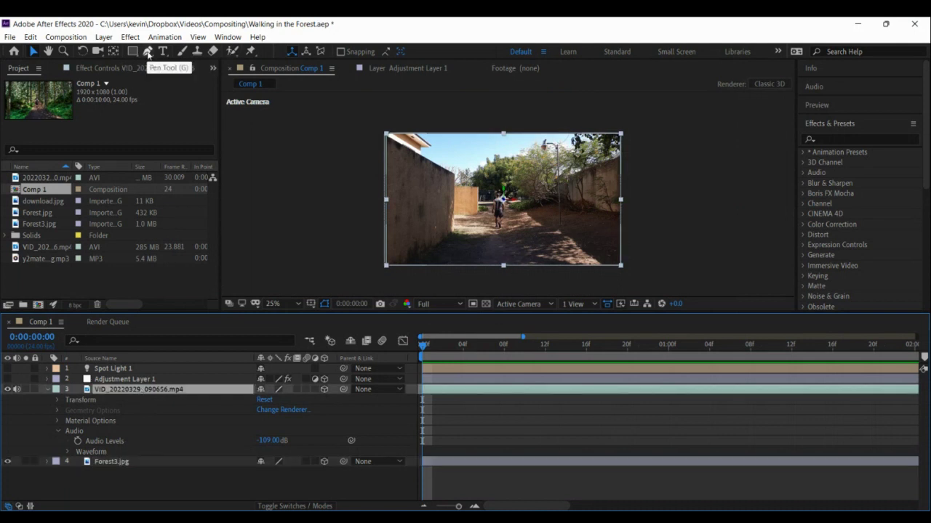
click(147, 51)
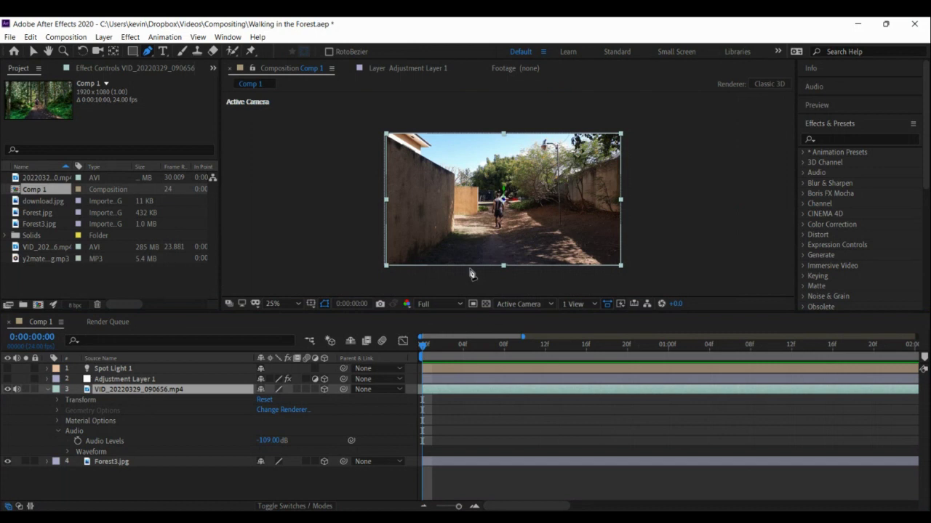
scroll(471, 274, up, 2)
drag(453, 314, 456, 436)
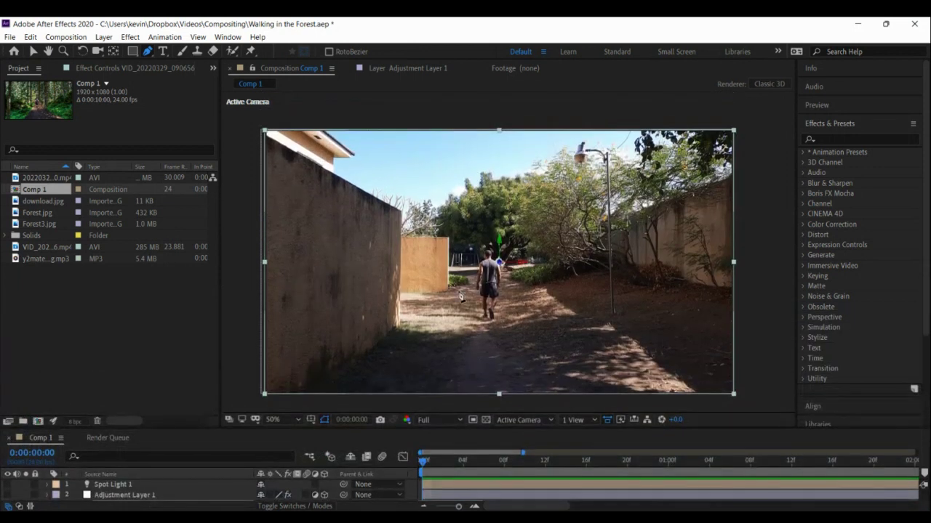
Step: Draw a mask point by point around the walkway and walker, closing it at the start point
click(410, 404)
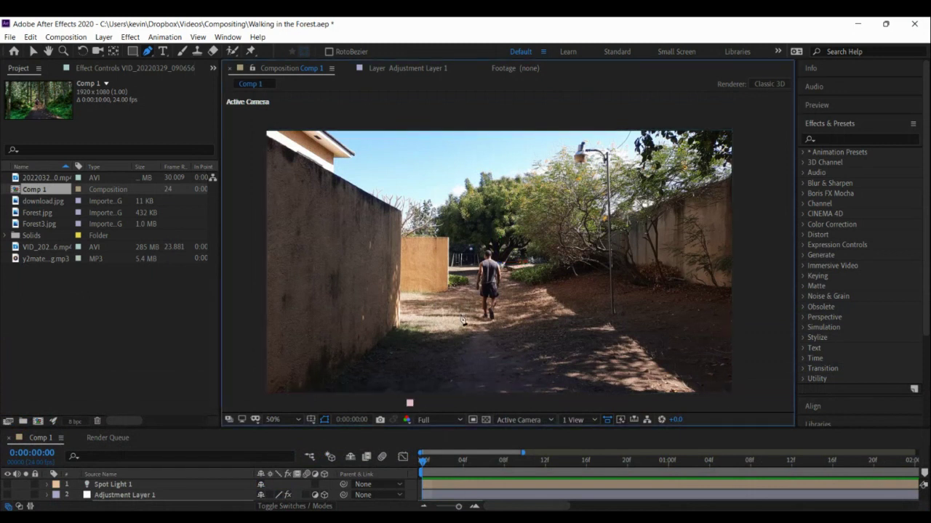
click(462, 319)
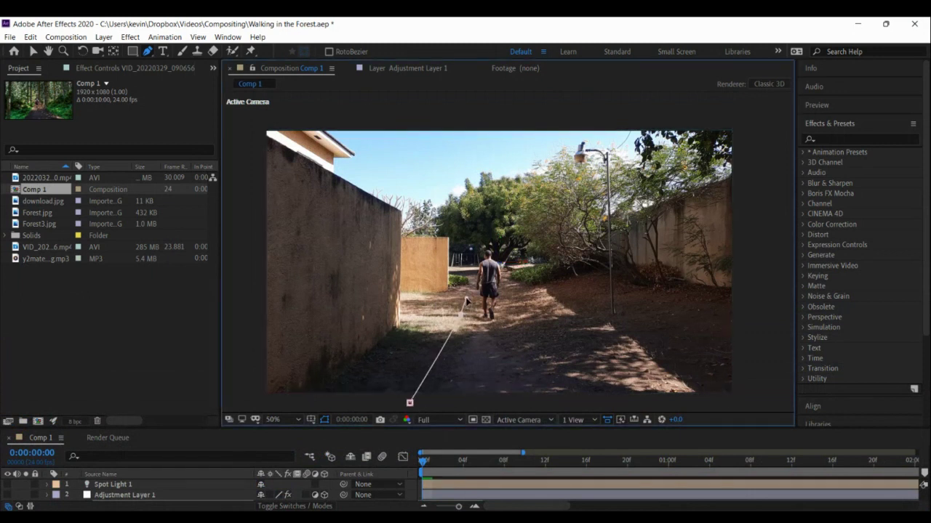
click(467, 280)
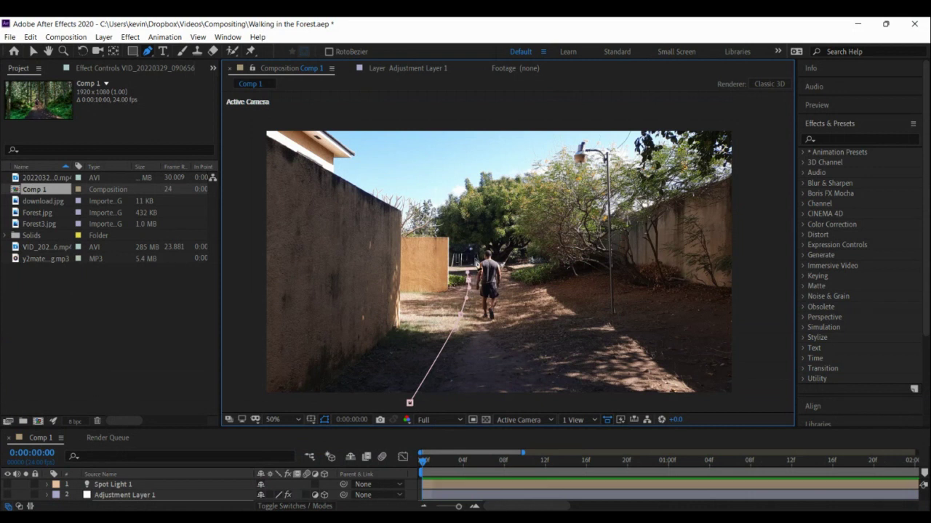
click(477, 262)
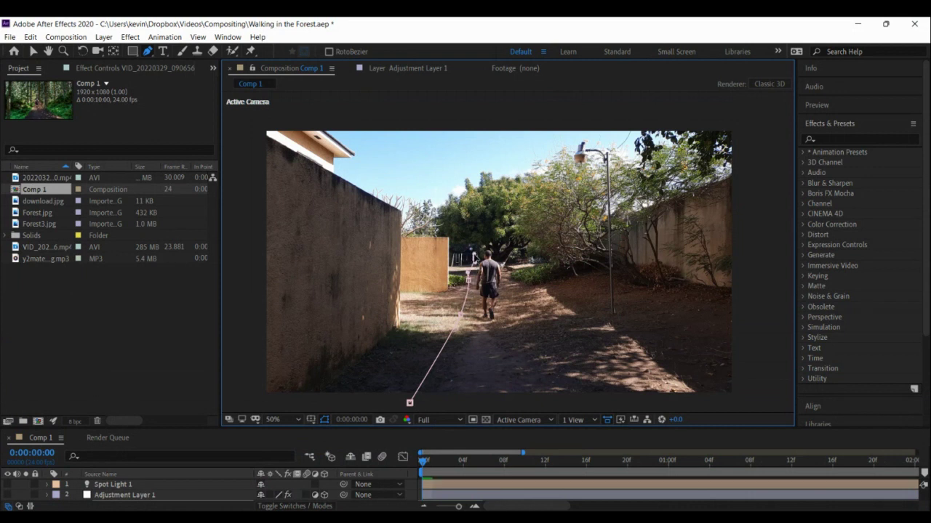
click(476, 254)
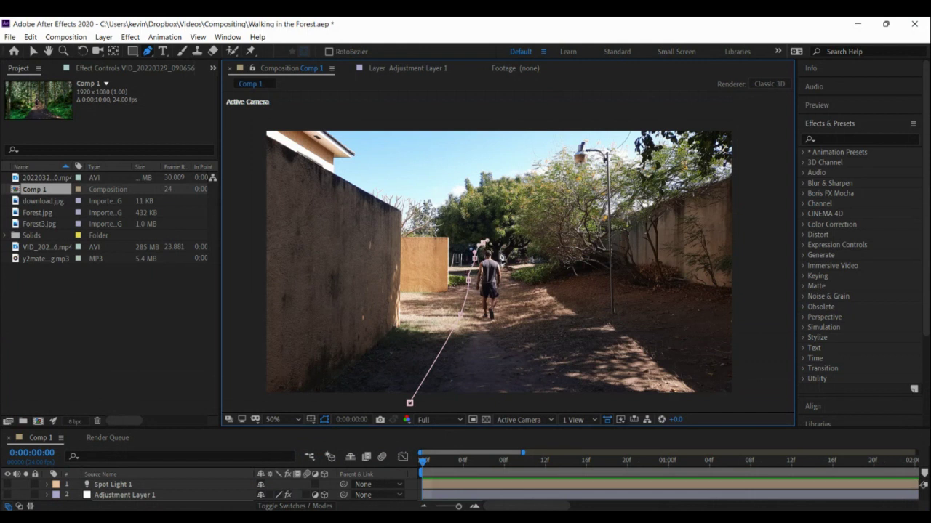
click(500, 254)
click(522, 306)
drag(527, 311, 530, 316)
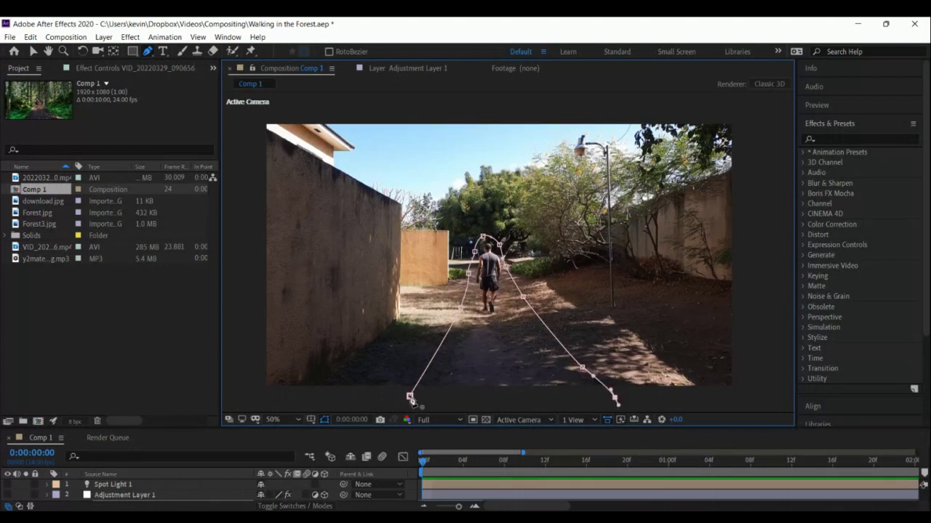
click(410, 397)
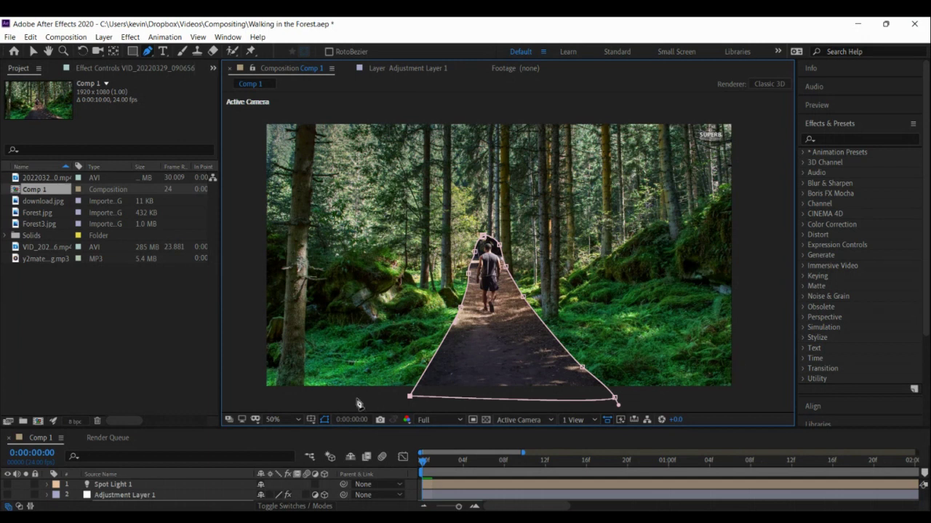
Step: Collapse the layer properties, drag the timeline taller to list all layers, and select Forest3.jpg
click(46, 495)
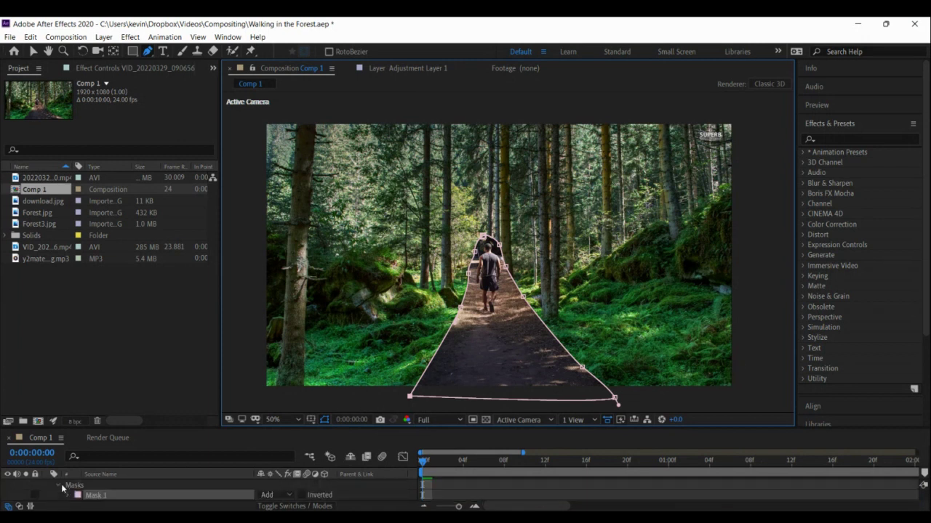
click(60, 486)
click(48, 495)
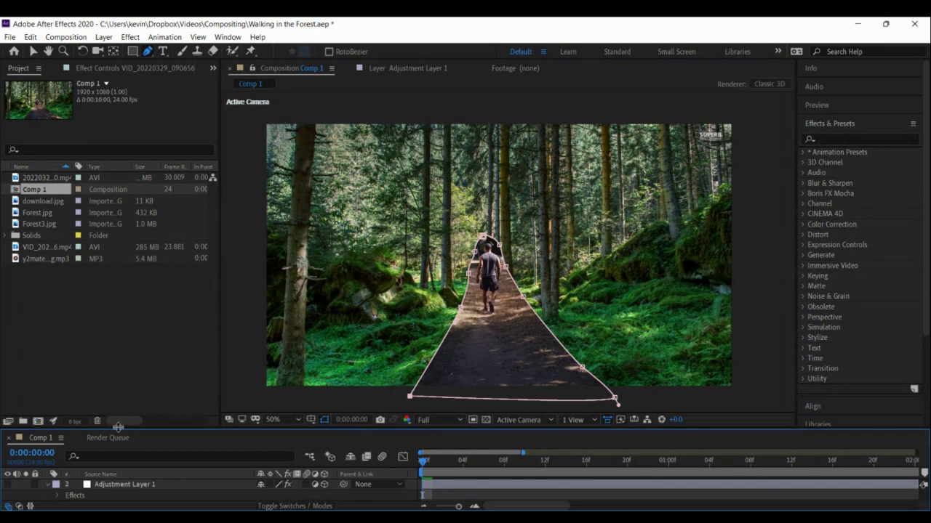
drag(118, 427, 134, 298)
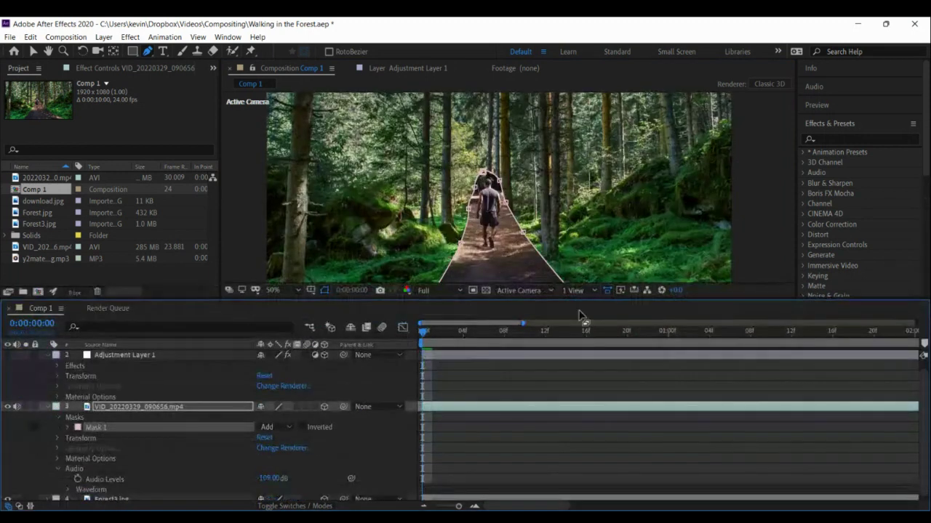
click(48, 408)
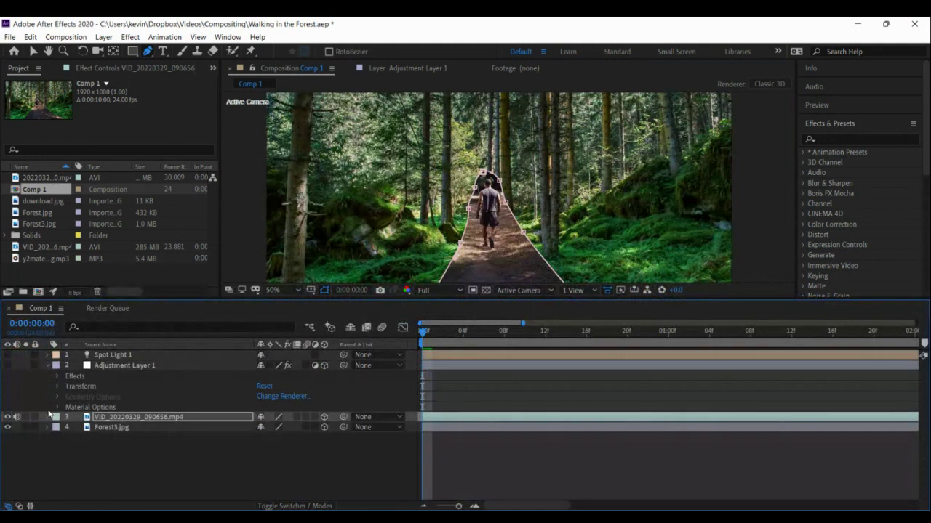
click(109, 428)
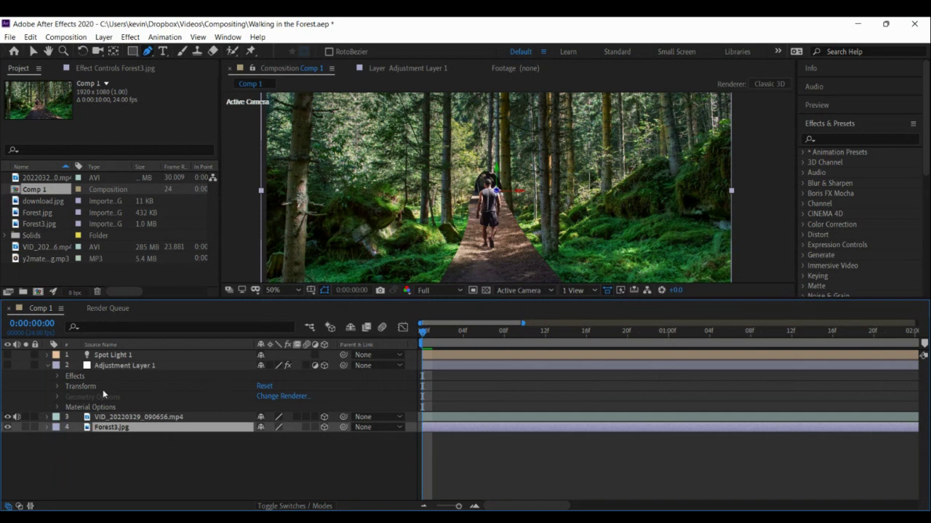
Step: Set Mask 1's feather on the walking footage to 70 pixels, then collapse the layer and select Forest3.jpg
click(47, 416)
click(48, 361)
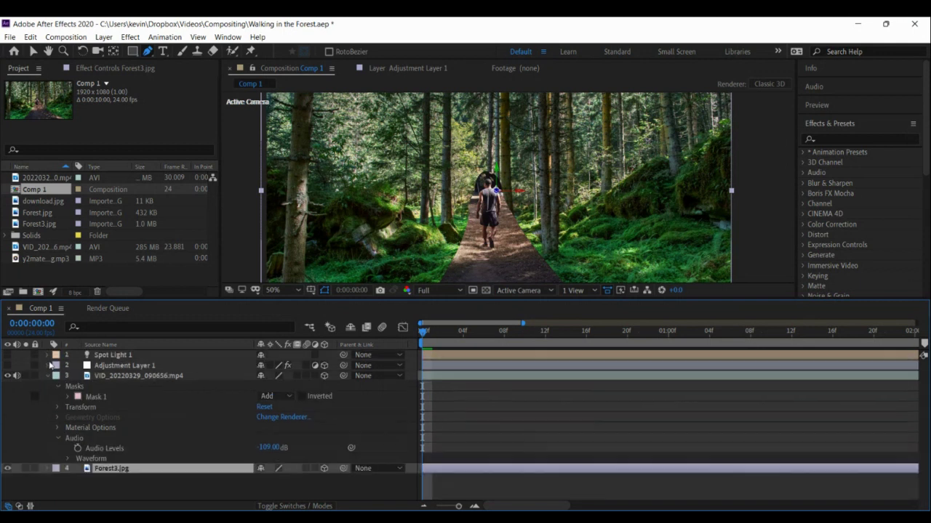
click(68, 397)
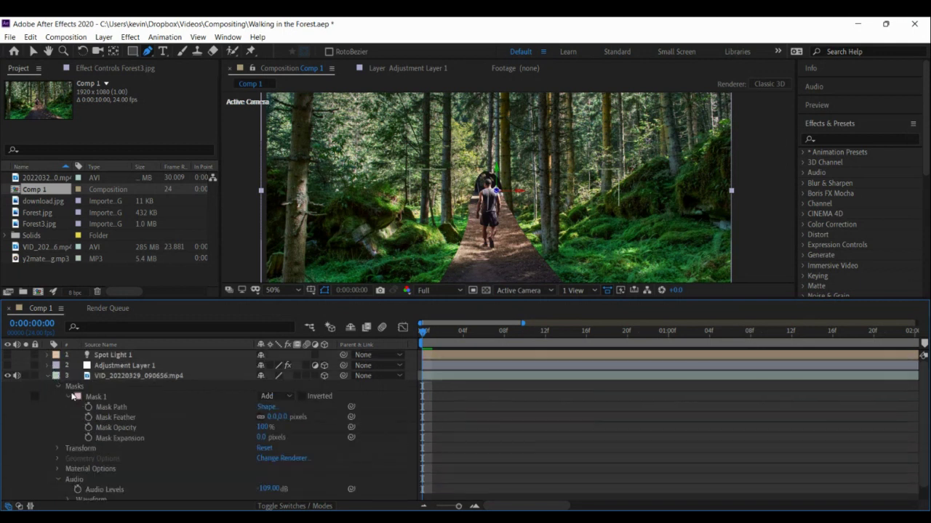
click(126, 418)
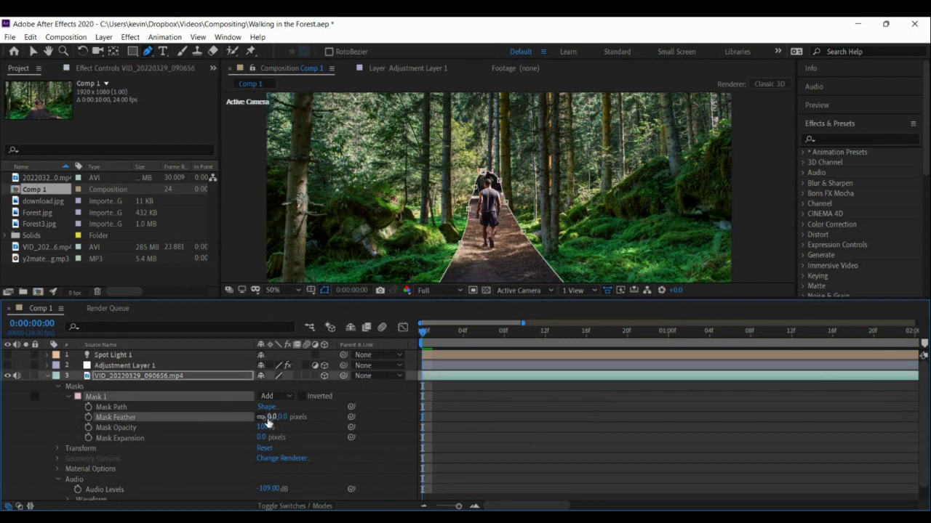
drag(268, 424, 293, 417)
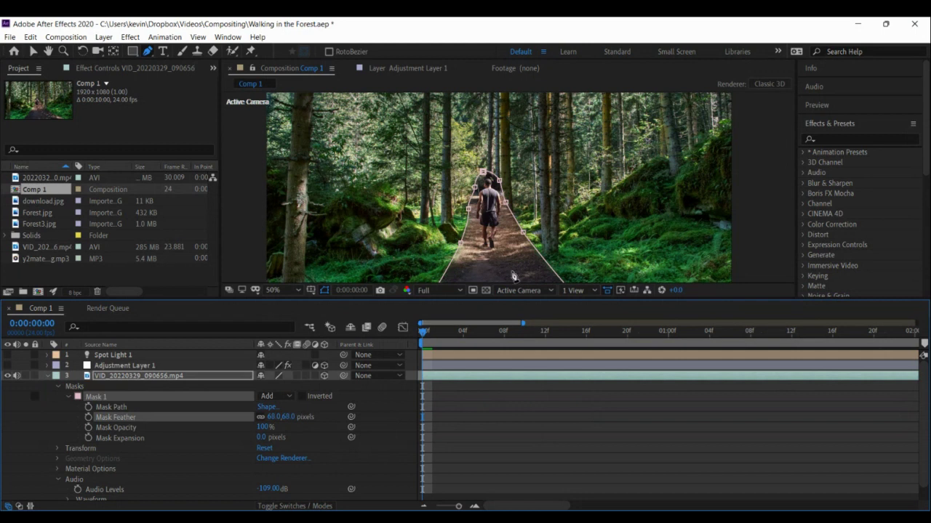
click(275, 419)
text(70)
key(Return)
click(46, 376)
click(109, 386)
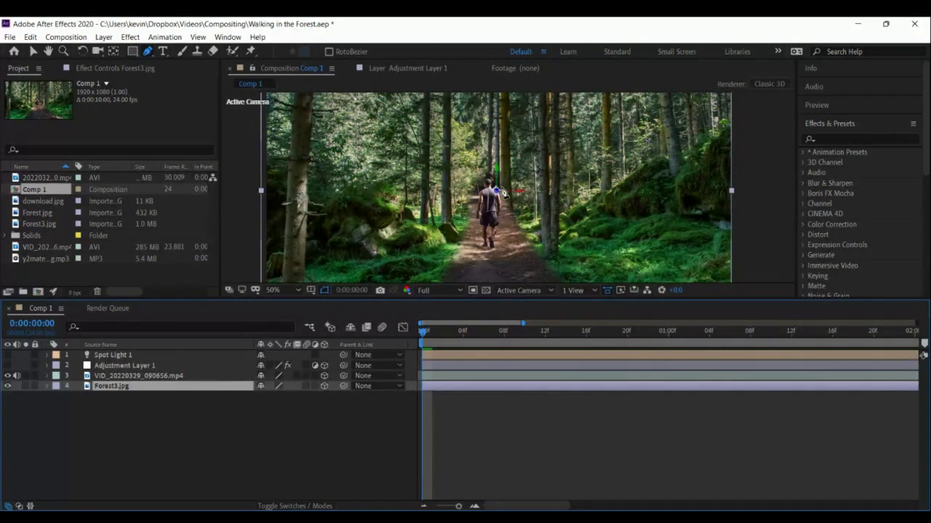
scroll(504, 194, up, 3)
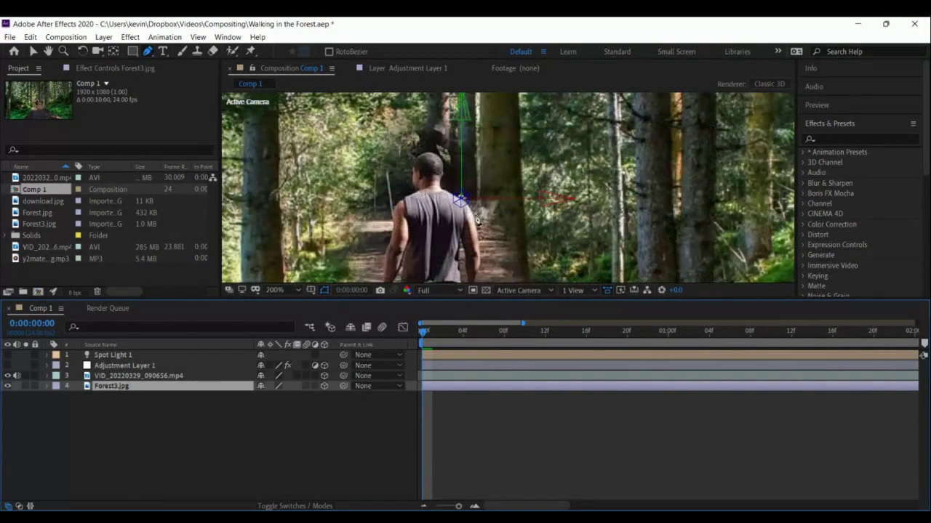
scroll(473, 230, down, 3)
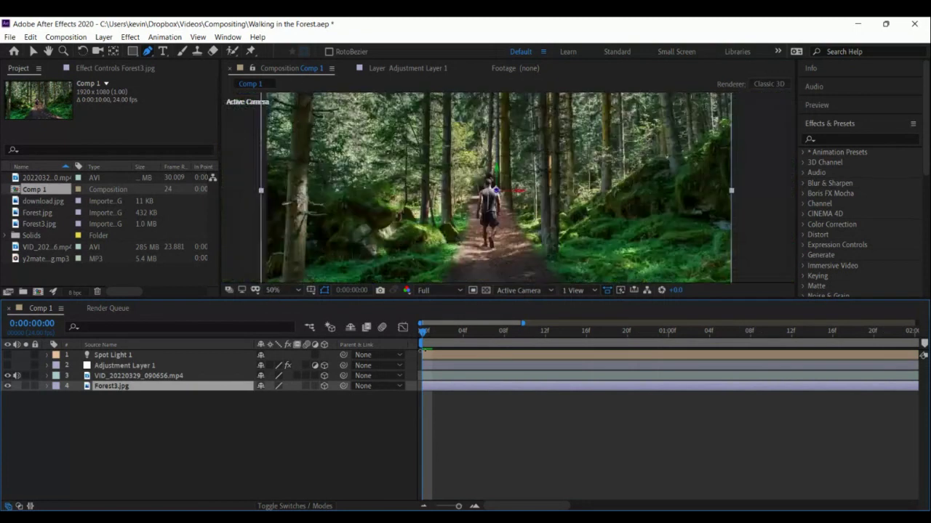
drag(422, 341, 719, 339)
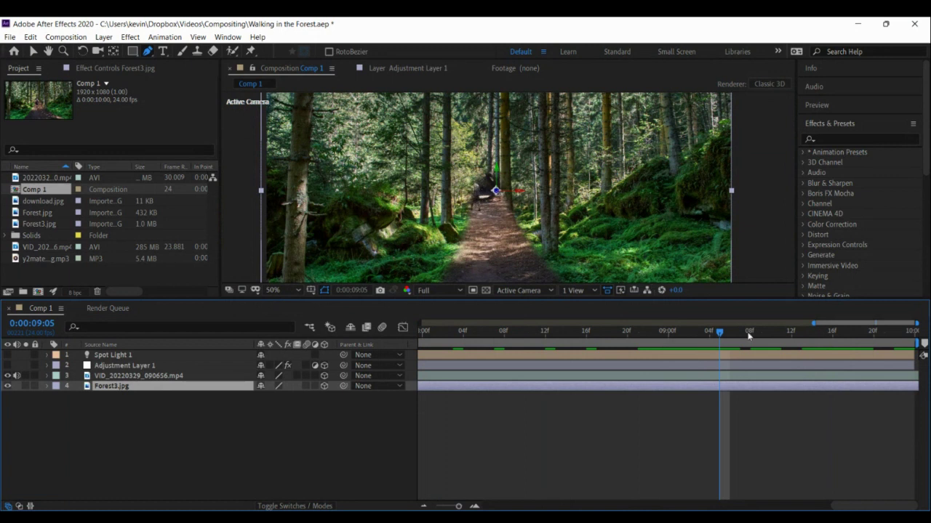
drag(721, 331, 74, 380)
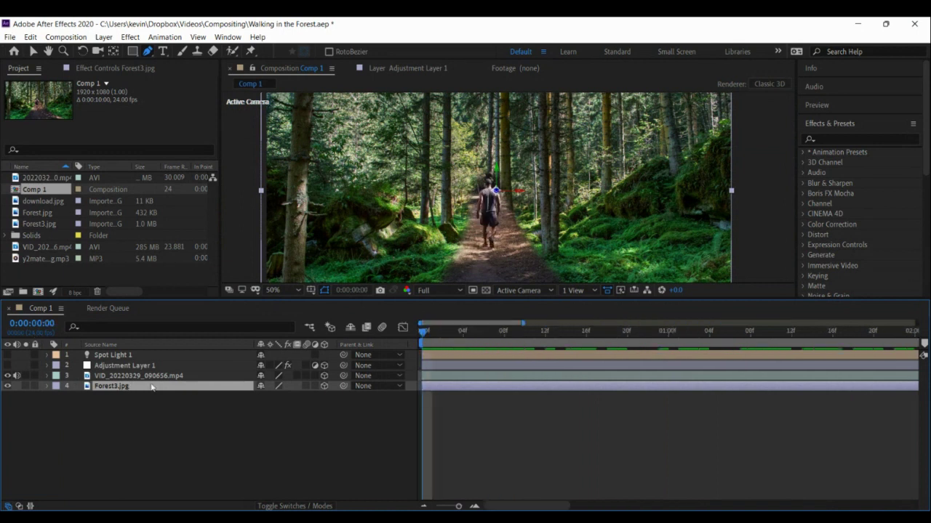
Step: Select Mask 1's path with the Selection tool and shift the mask slightly into place
click(47, 375)
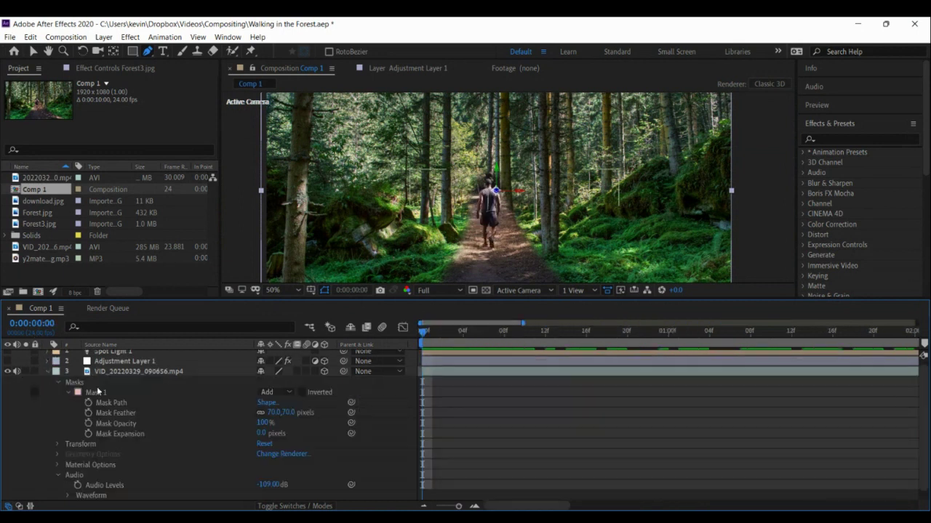
click(143, 405)
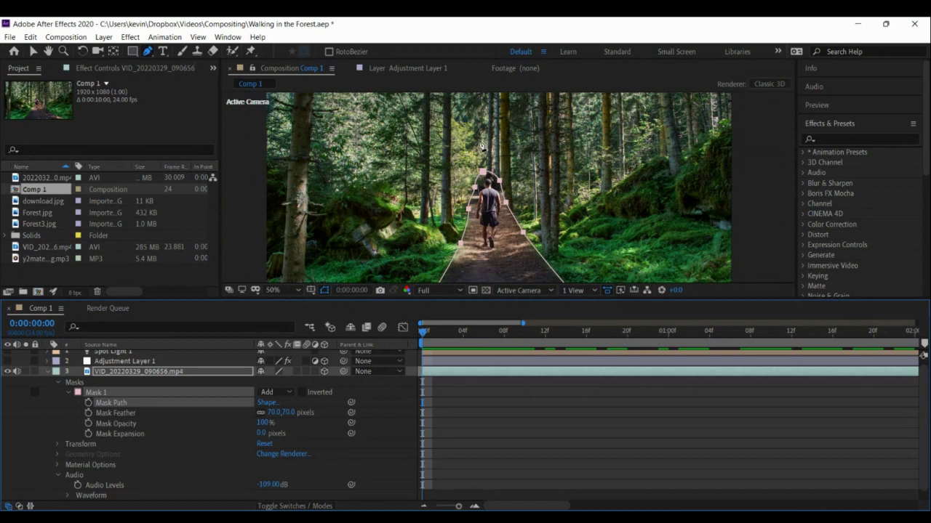
scroll(481, 147, up, 4)
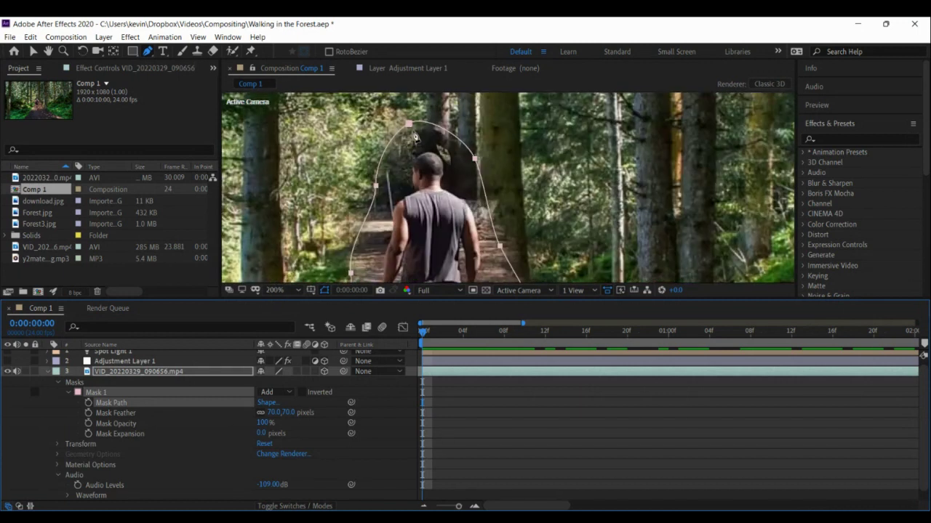
click(33, 51)
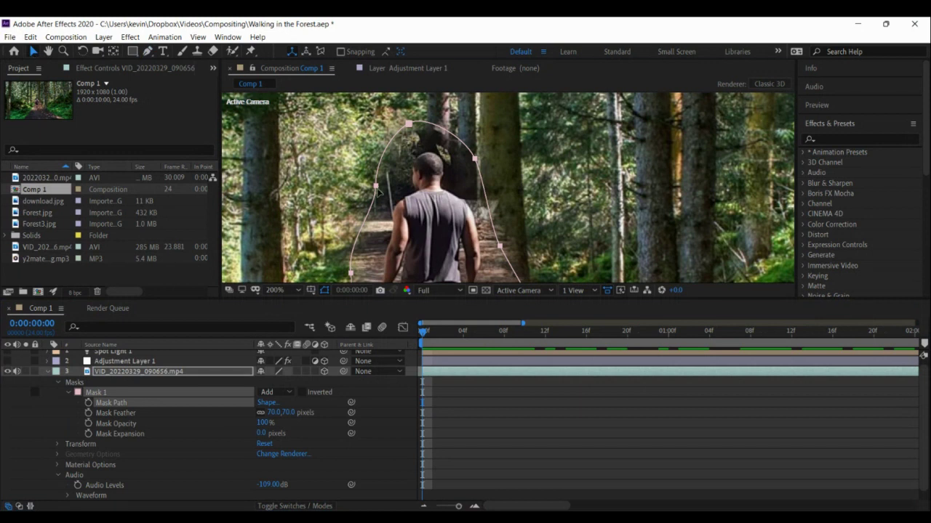
drag(378, 192, 381, 192)
click(366, 194)
click(377, 188)
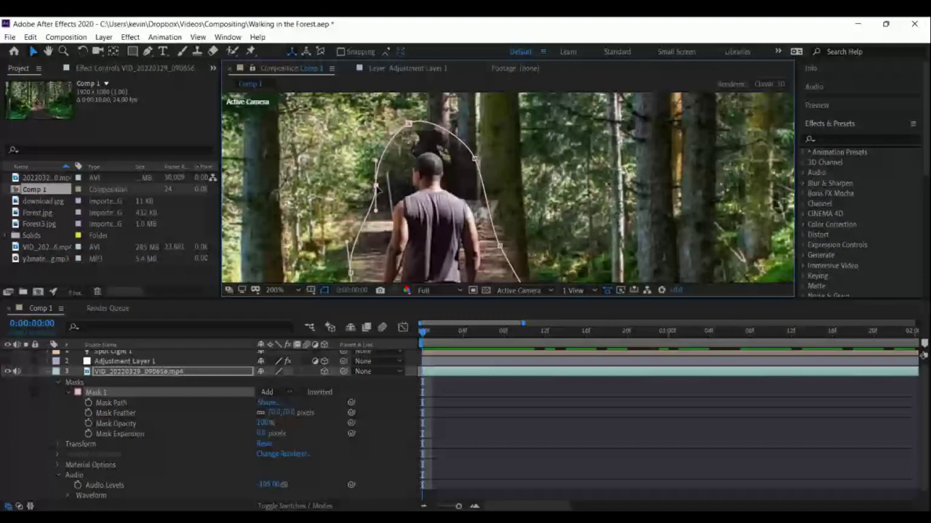
Step: Drag mask vertices around the walker's left side and right shoulder, checking frames up to 19
drag(376, 188, 422, 127)
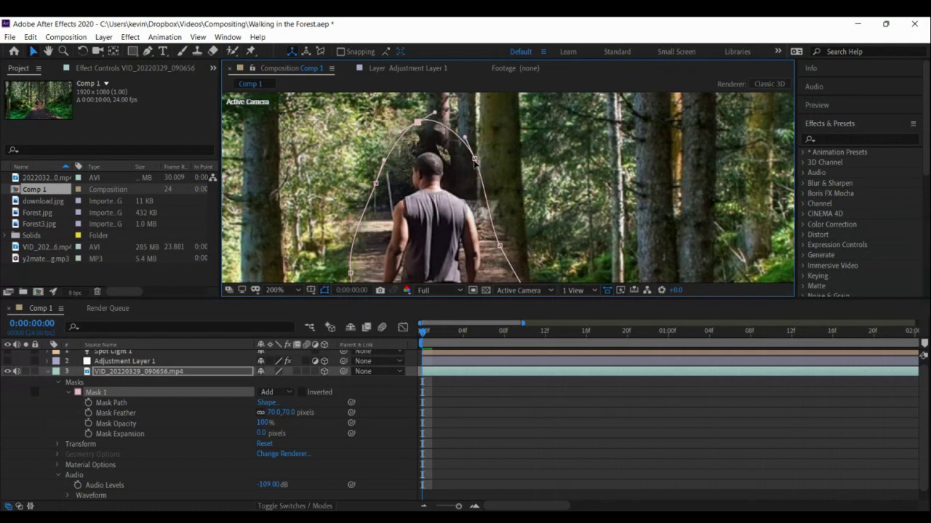
click(483, 182)
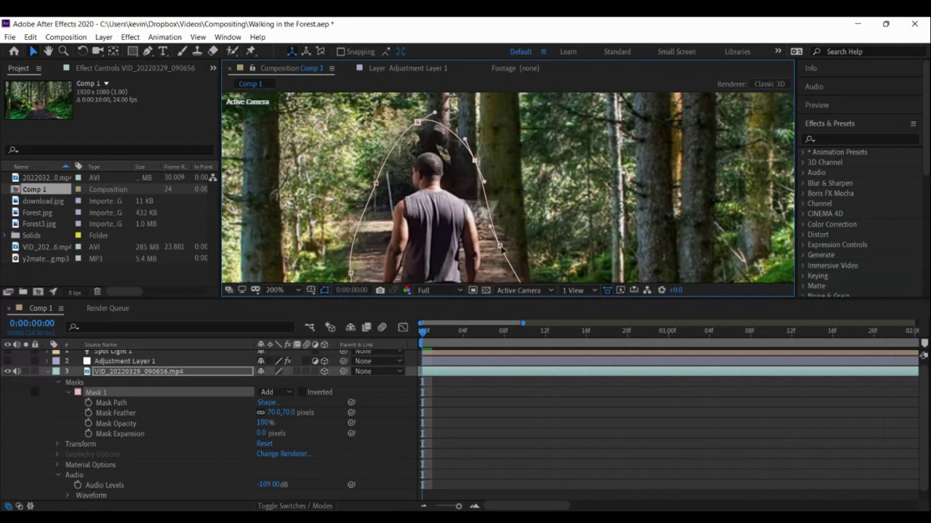
drag(498, 247, 492, 258)
click(426, 331)
drag(426, 330, 623, 331)
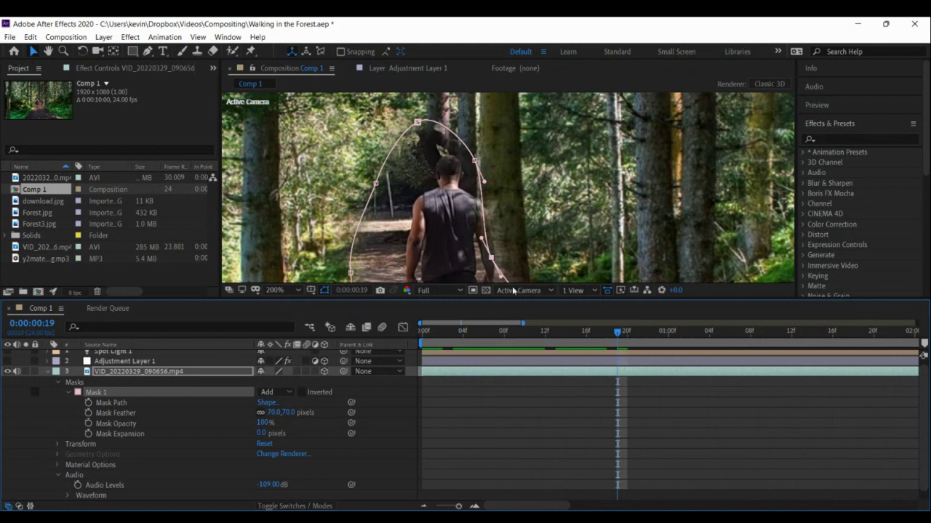
drag(491, 258, 514, 250)
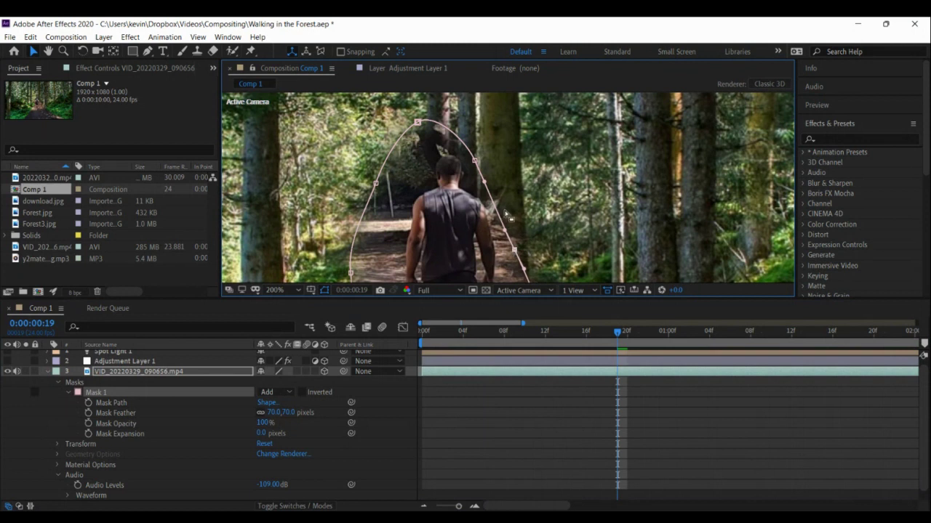
drag(610, 334, 420, 218)
scroll(420, 219, down, 4)
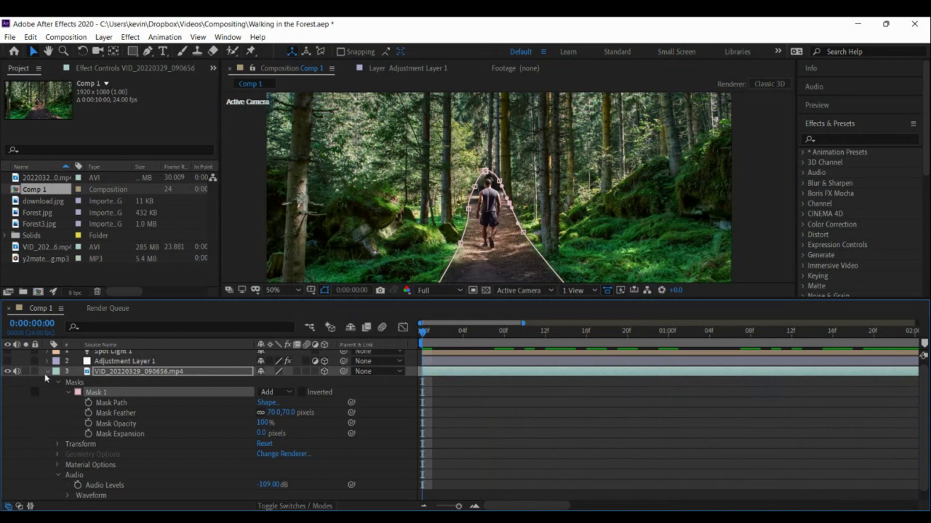
Step: Nudge Forest3.jpg a few pixels right in the viewer, then scrub through the first second
click(47, 372)
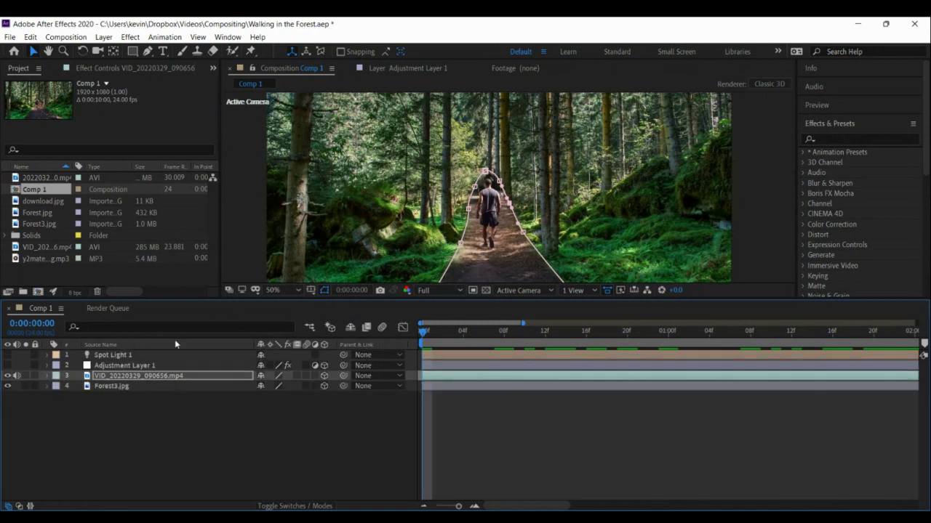
click(114, 388)
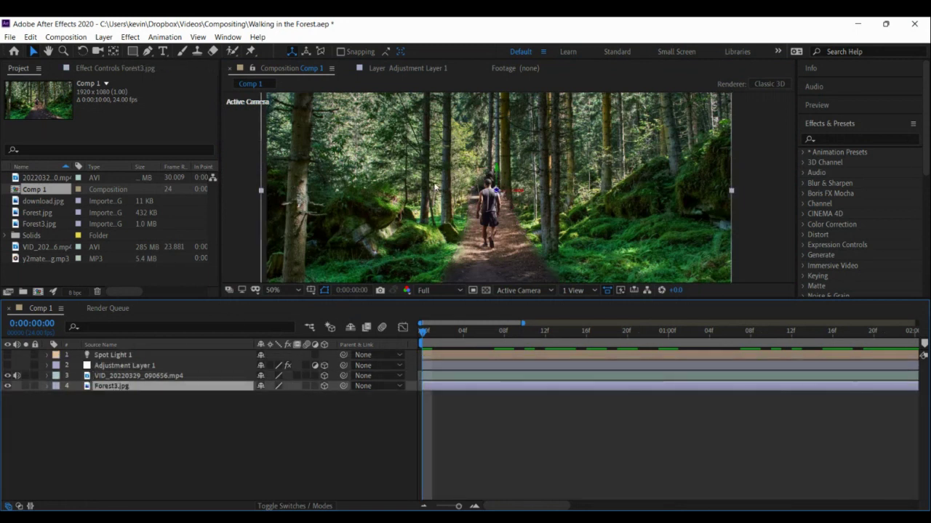
click(398, 206)
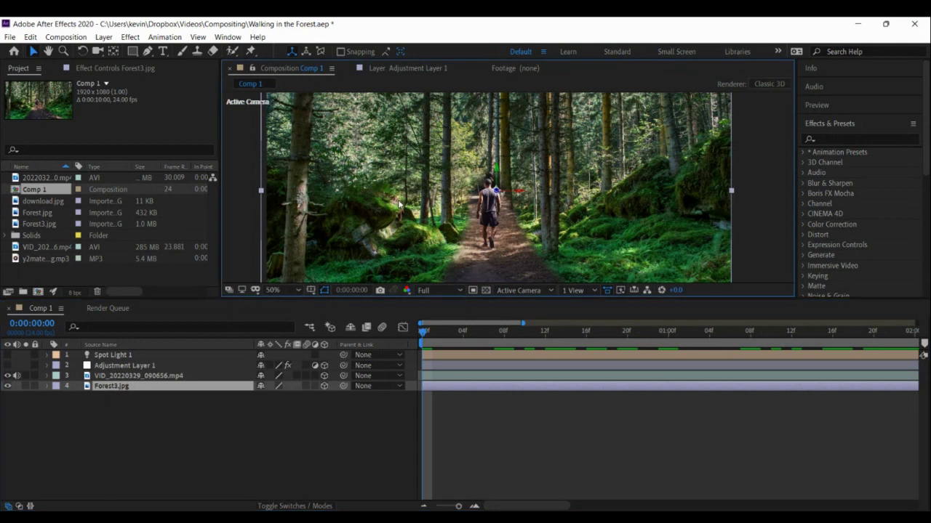
key(Return)
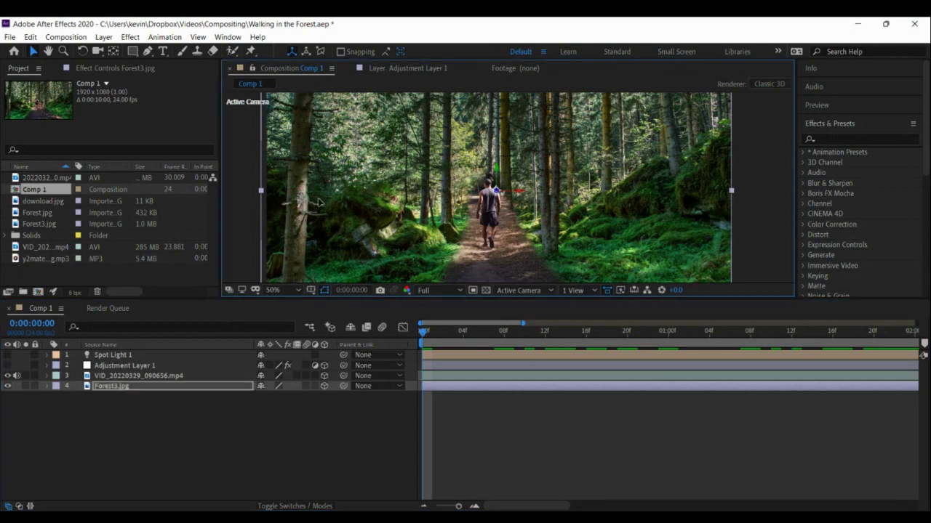
drag(317, 202, 326, 202)
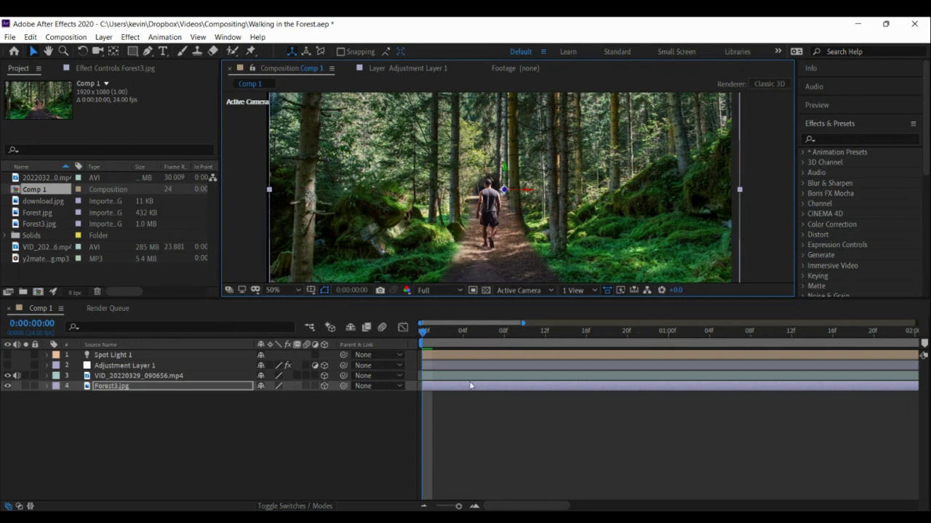
drag(422, 336, 2, 383)
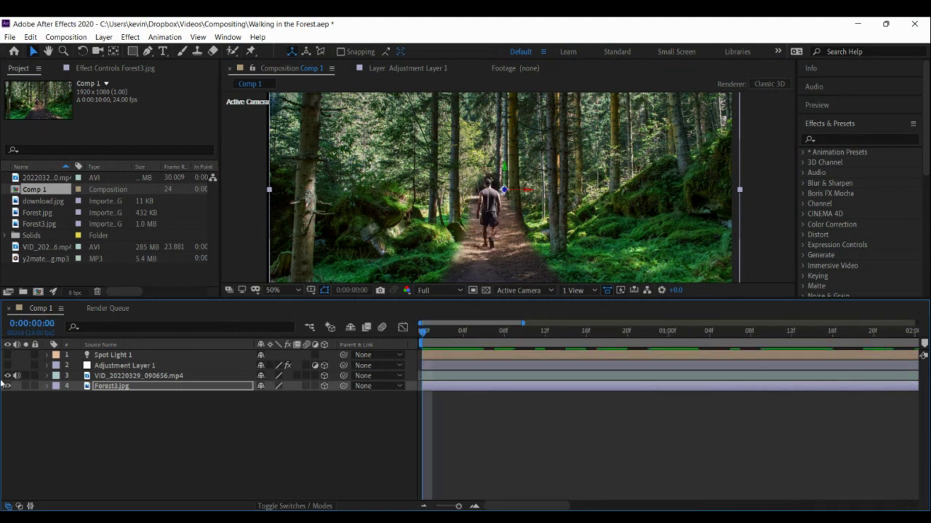
Step: Reveal the walking footage's Mask Path and preview to check the mask fit
scroll(604, 249, up, 2)
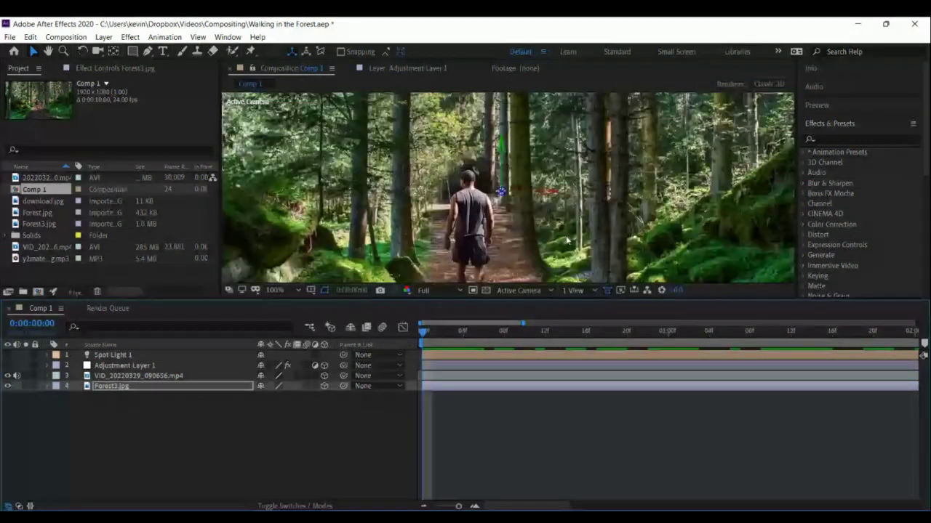
click(47, 376)
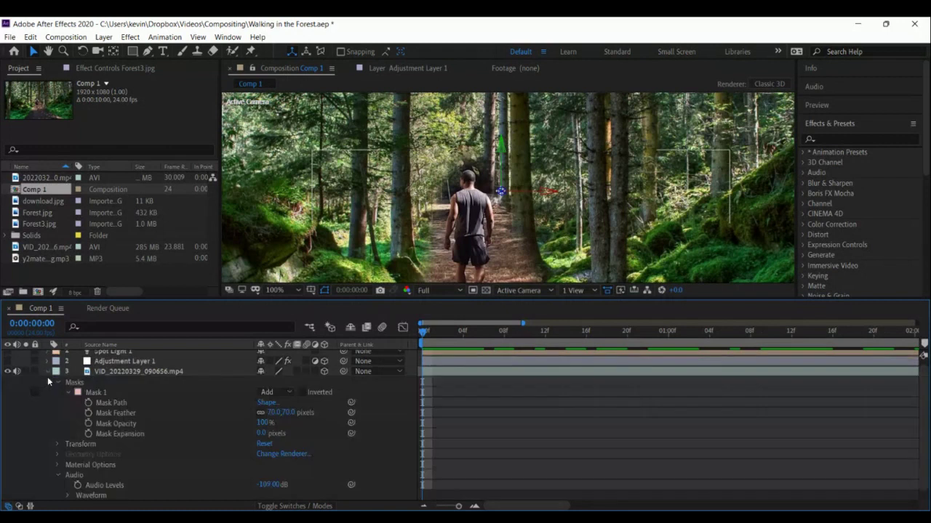
click(211, 404)
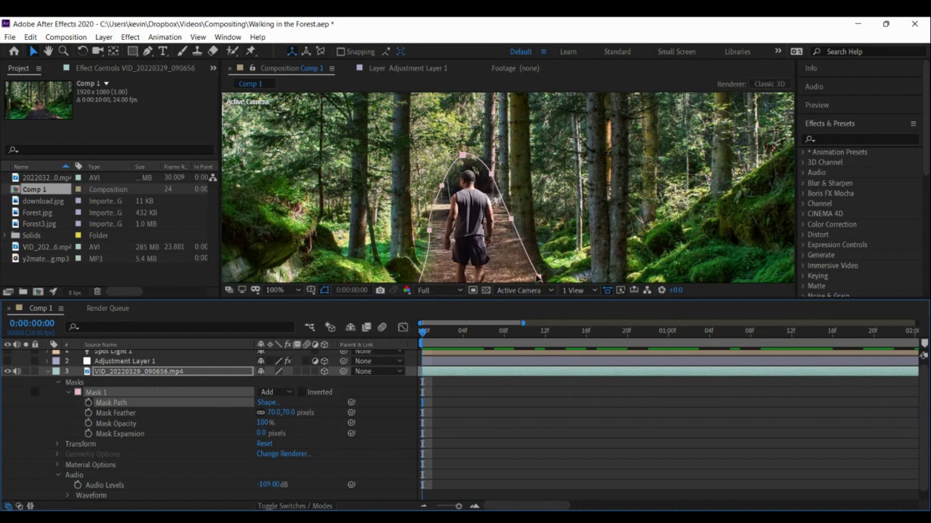
key(space)
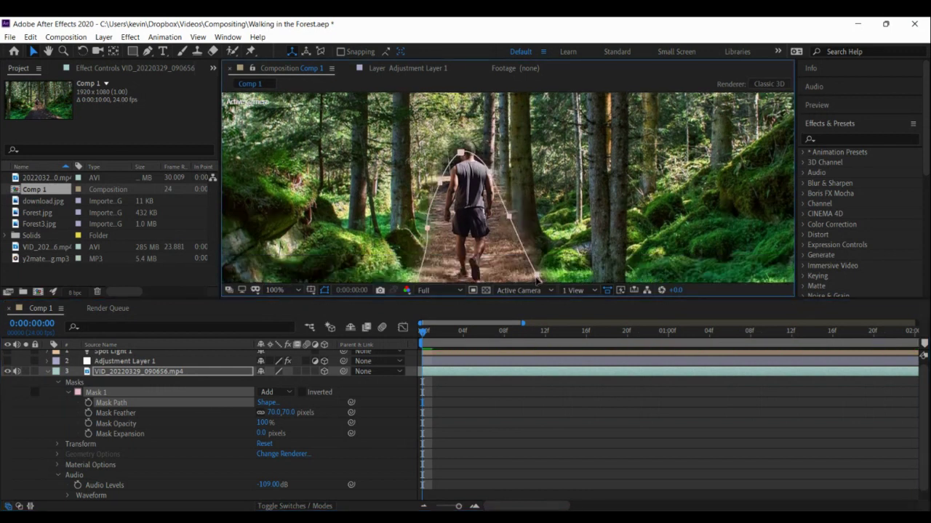
Step: Drag the mask's lower-right vertices inward and down so the right edge hugs the trail
click(551, 242)
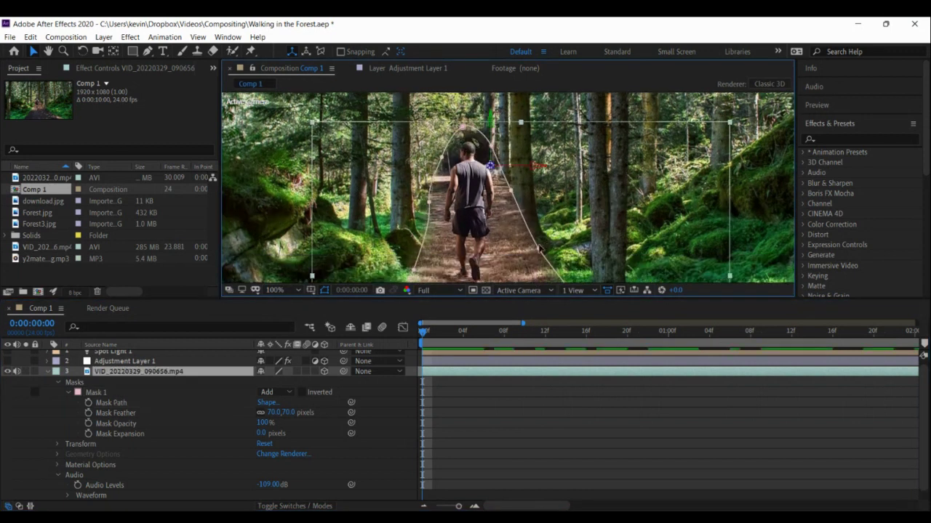
click(538, 251)
drag(539, 251, 519, 251)
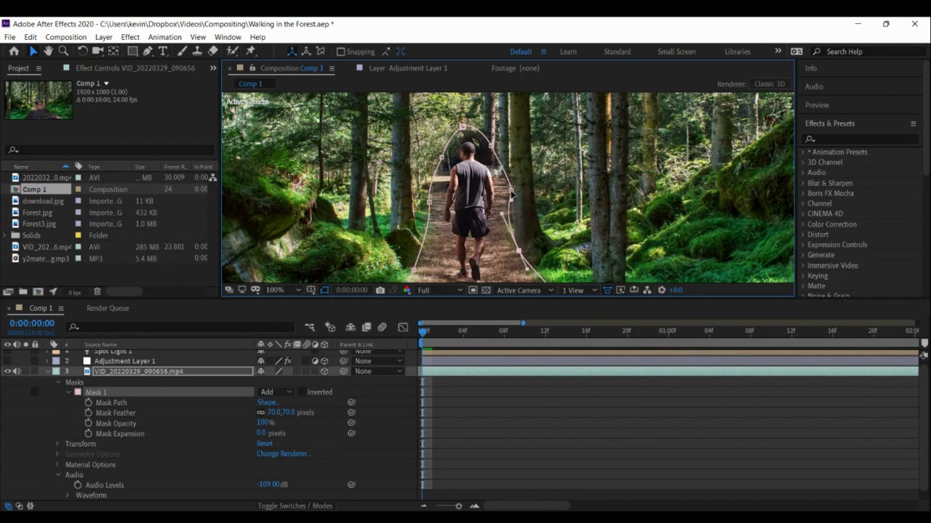
drag(511, 193, 508, 194)
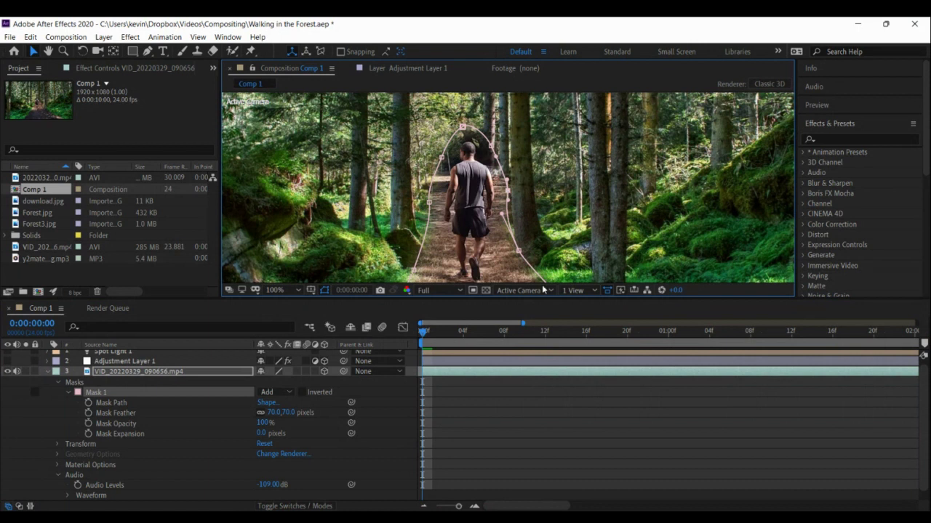
drag(518, 253, 519, 267)
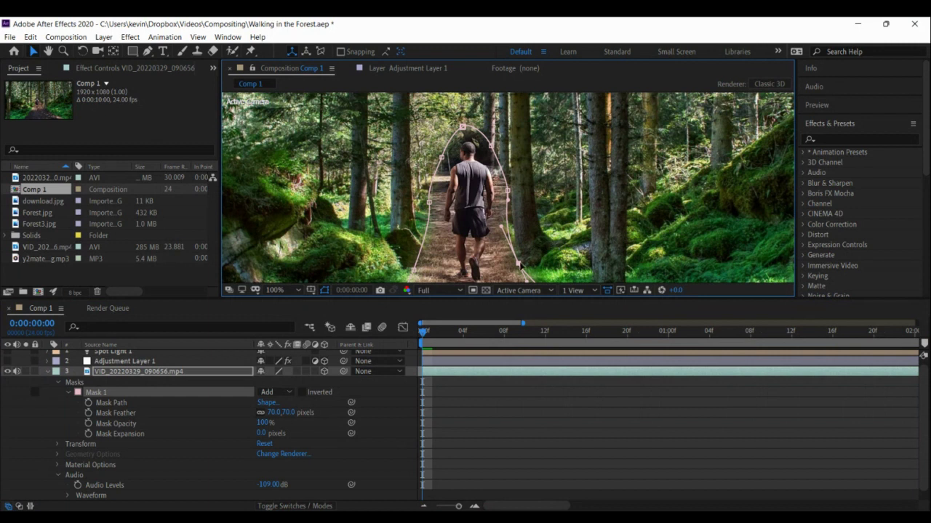
drag(519, 267, 516, 265)
scroll(519, 266, down, 2)
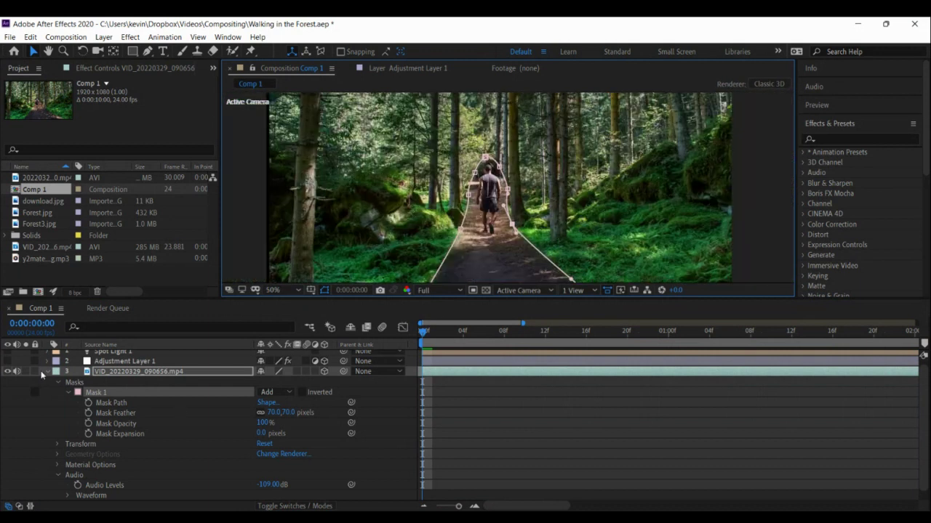
Step: Collapse the mask settings, select Forest3.jpg, and enlarge the composition viewer
click(46, 370)
click(116, 387)
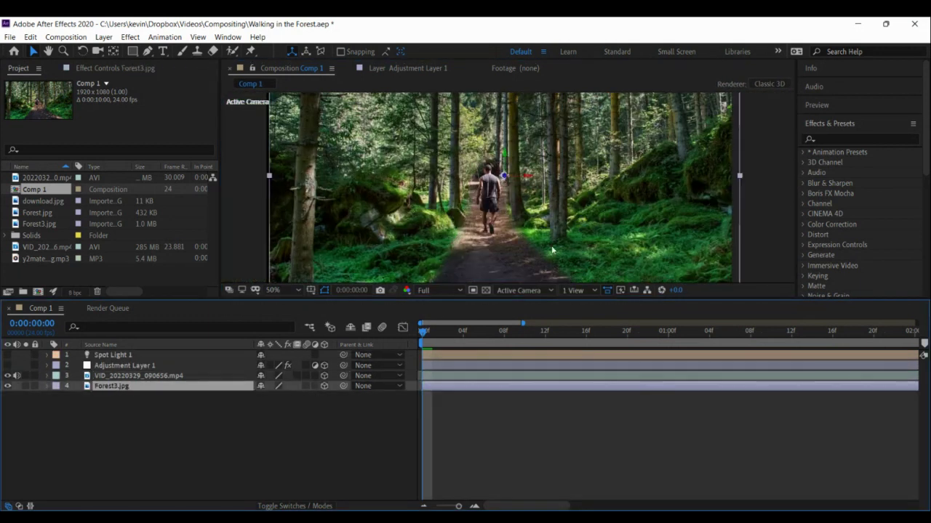
scroll(551, 249, up, 2)
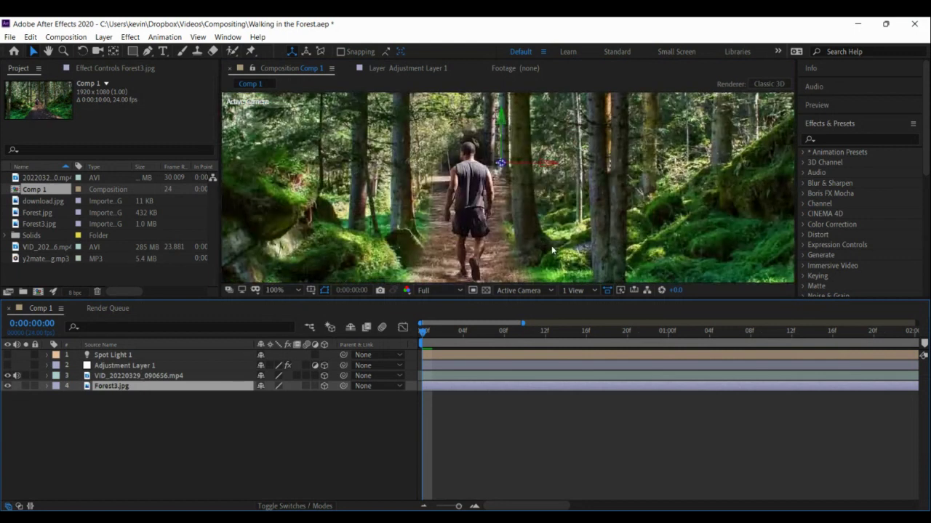
scroll(552, 247, down, 2)
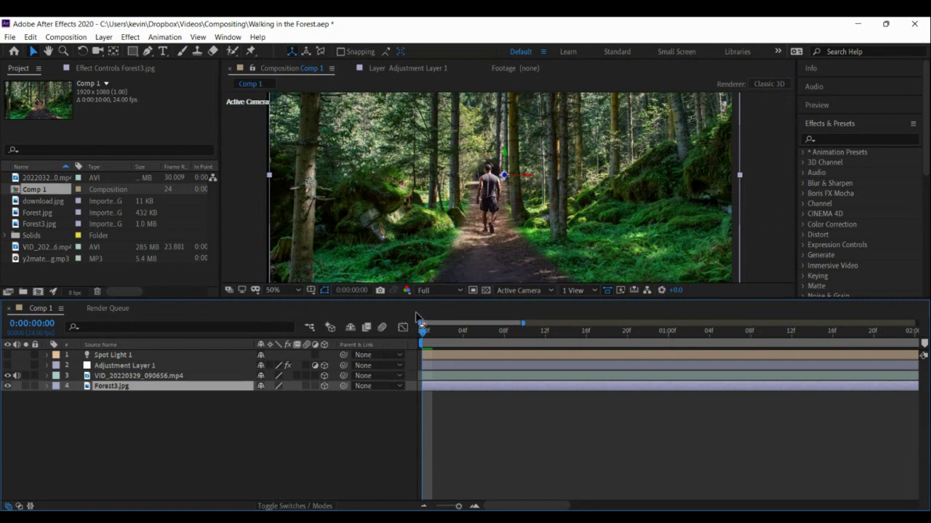
drag(418, 298, 407, 404)
Step: Preview the composite, then return the playhead to the start of Comp 1
key(space)
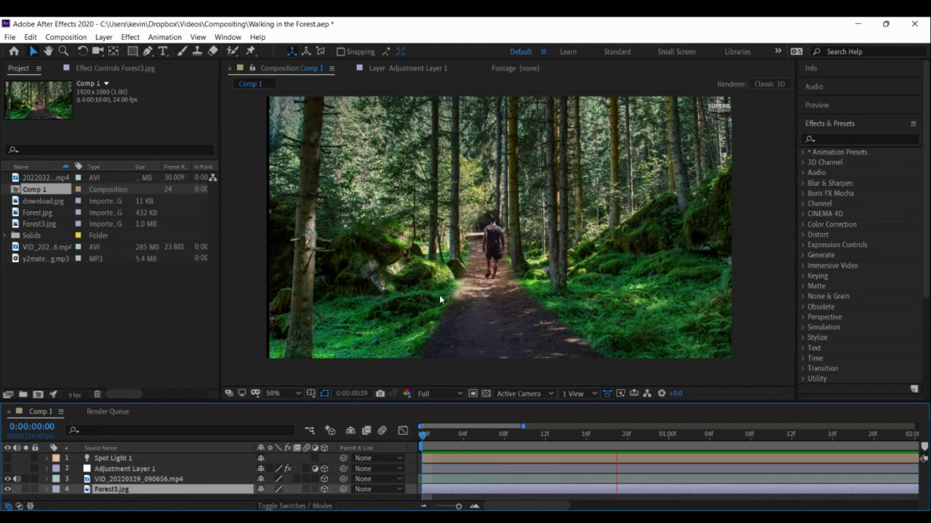
key(space)
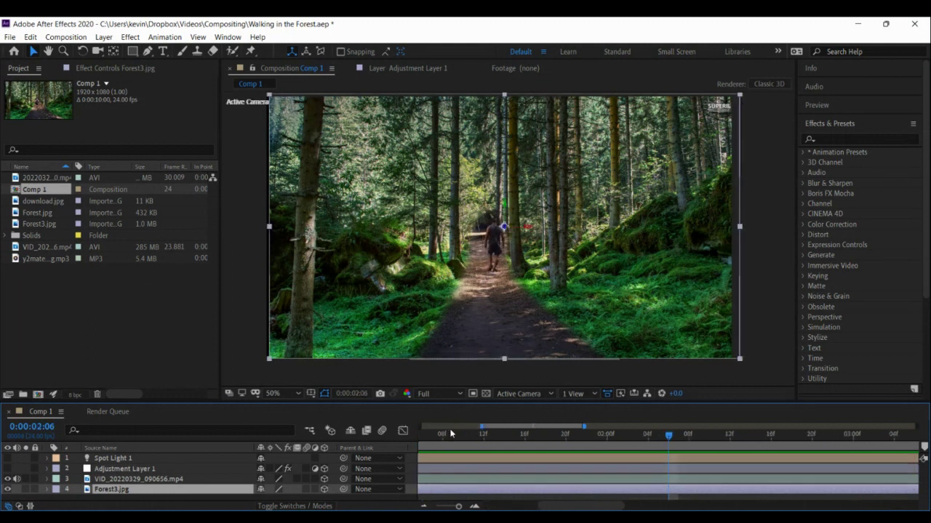
drag(660, 437, 329, 447)
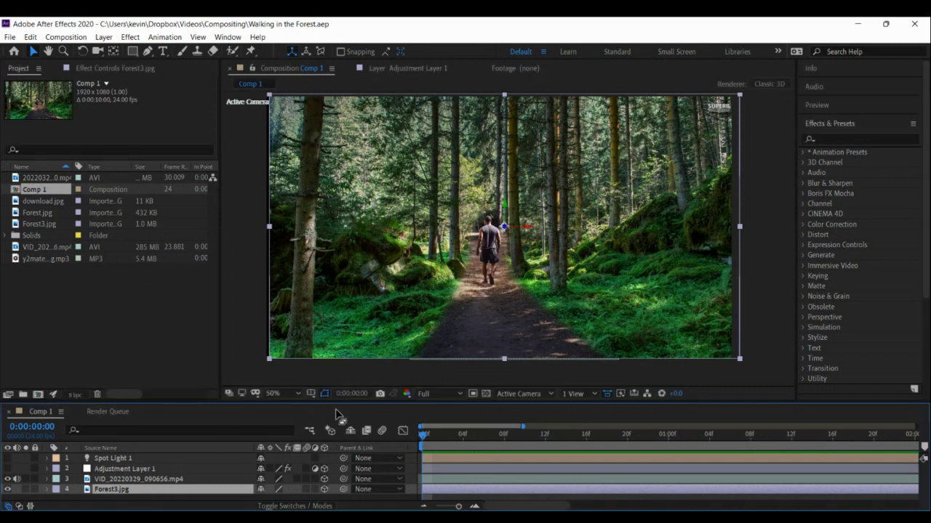
scroll(348, 284, down, 2)
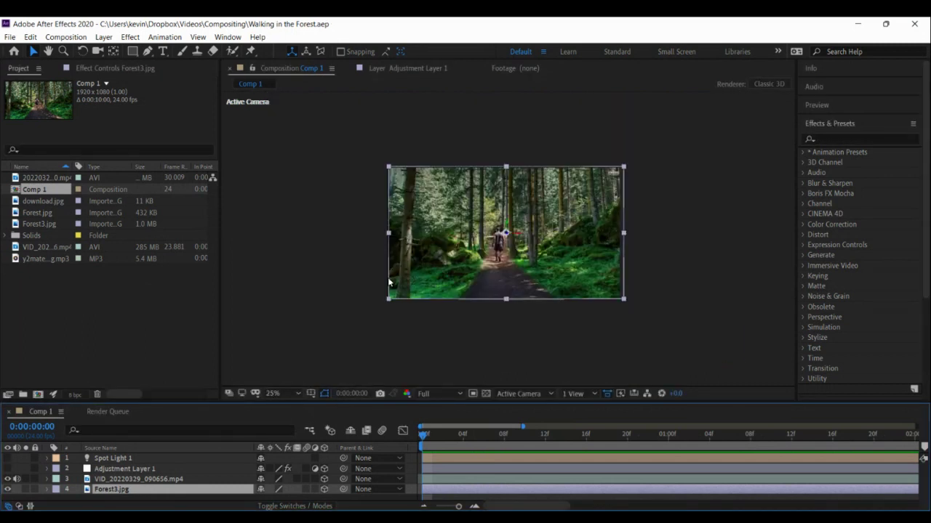
scroll(389, 283, up, 2)
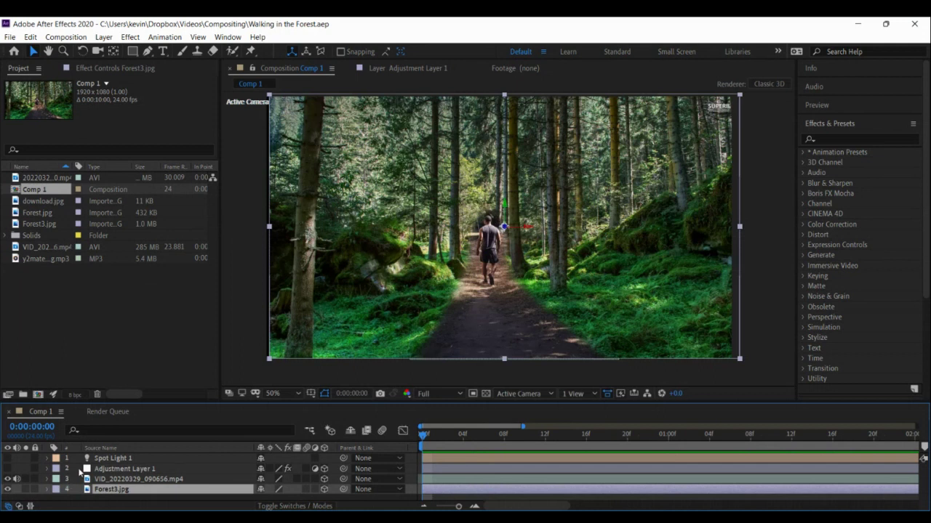
Step: Turn on Adjustment Layer 1's dark blue night look, leaving Spot Light 1 hidden
click(7, 469)
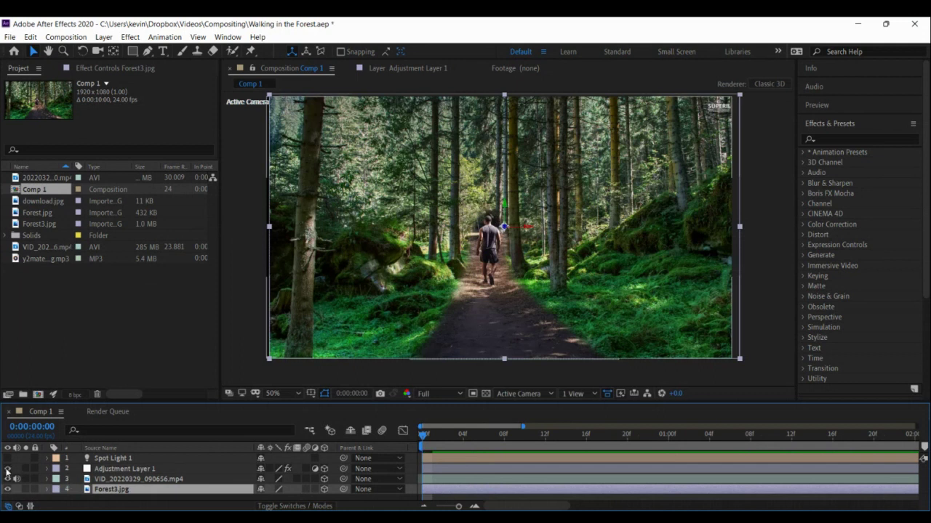
click(8, 458)
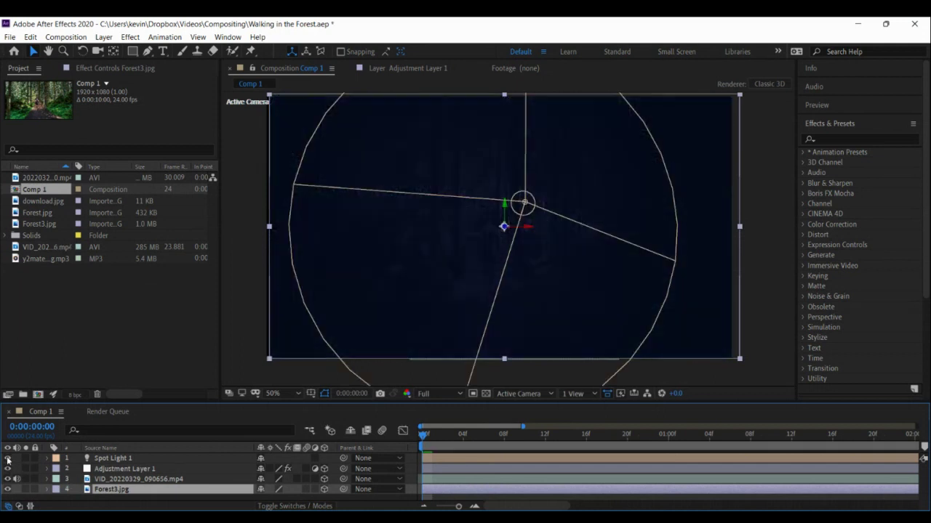
click(7, 459)
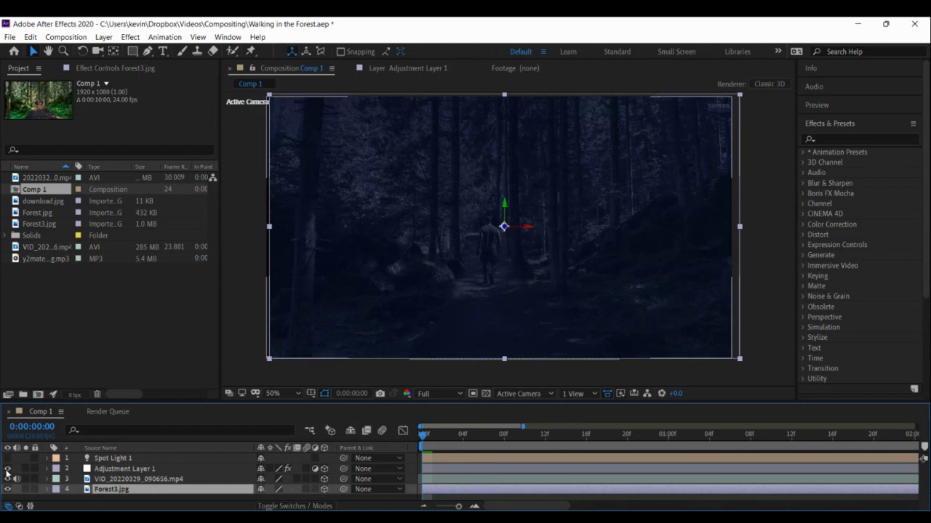
Step: Preview the night-tinted forest composite with nothing selected, then stop playback
click(466, 451)
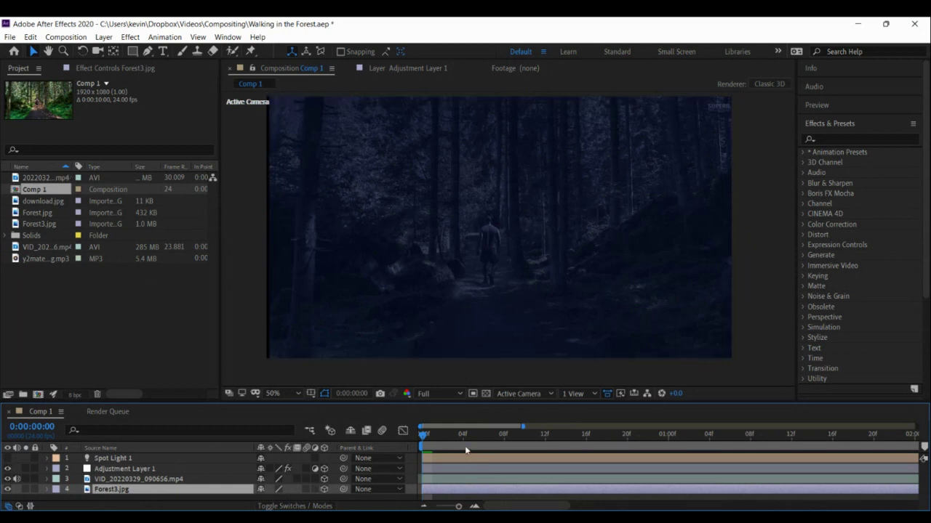
key(space)
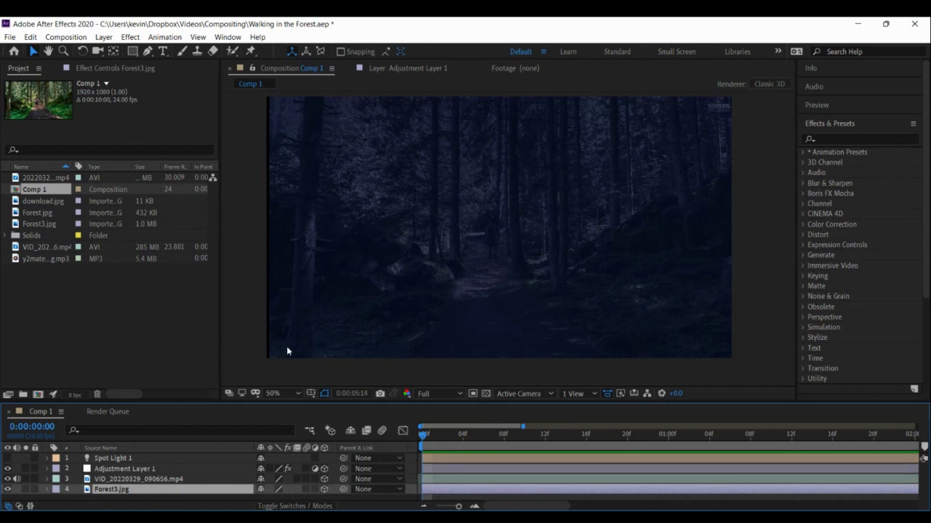
key(space)
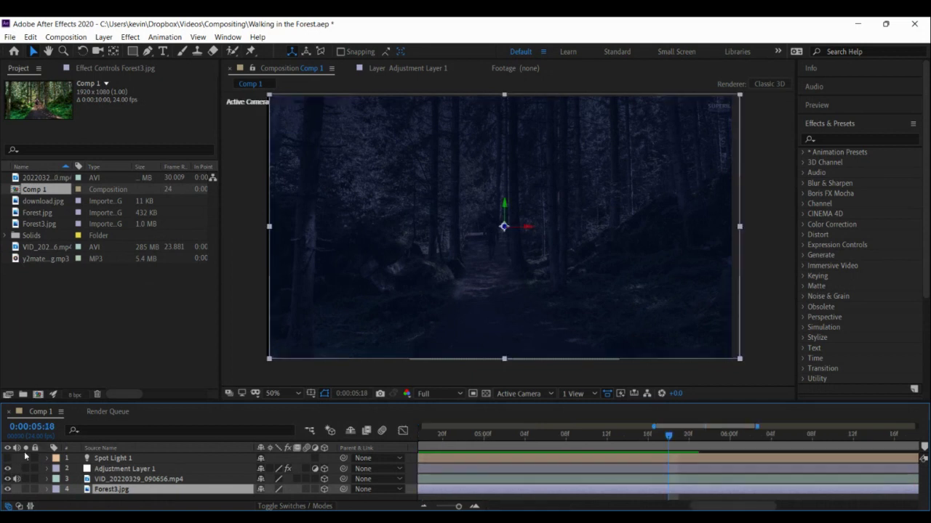
Step: Switch on Spot Light 1 and preview the spotlit night forest from the start, stopping just past five seconds
click(8, 458)
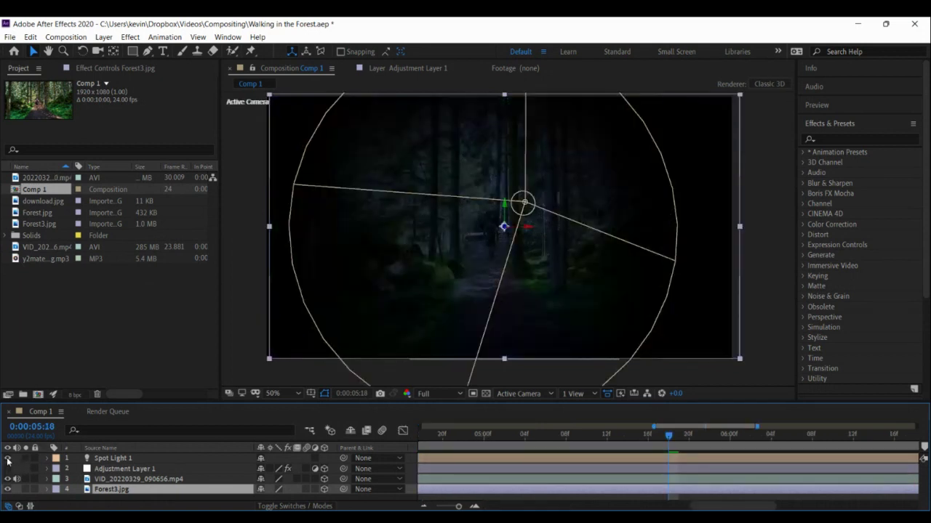
key(Home)
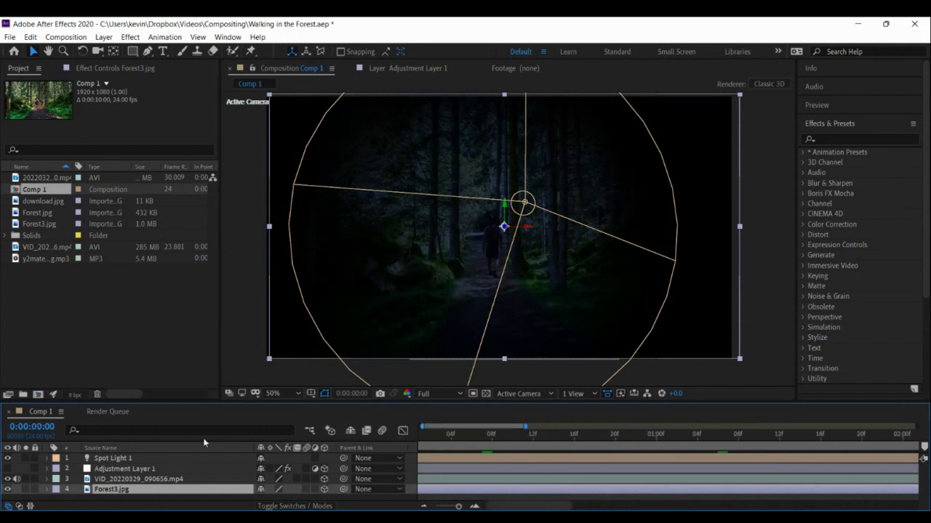
key(space)
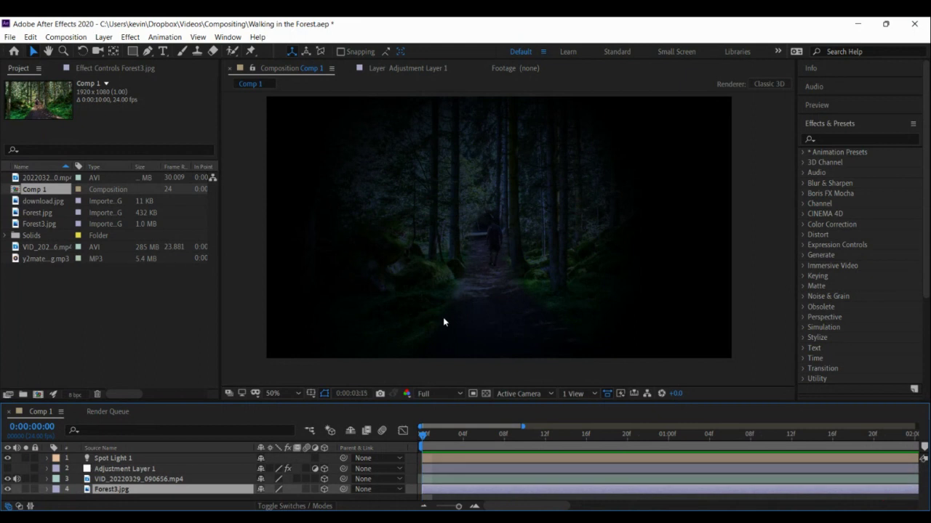
key(space)
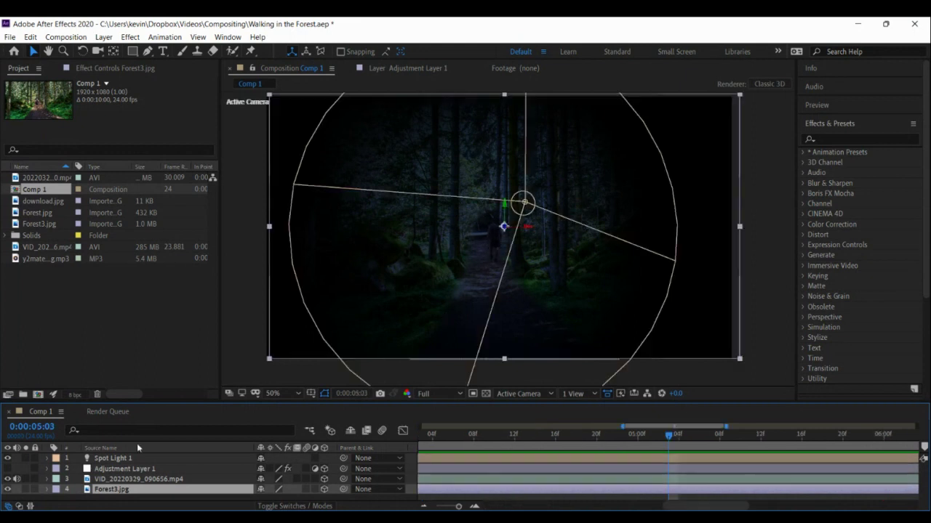
click(7, 459)
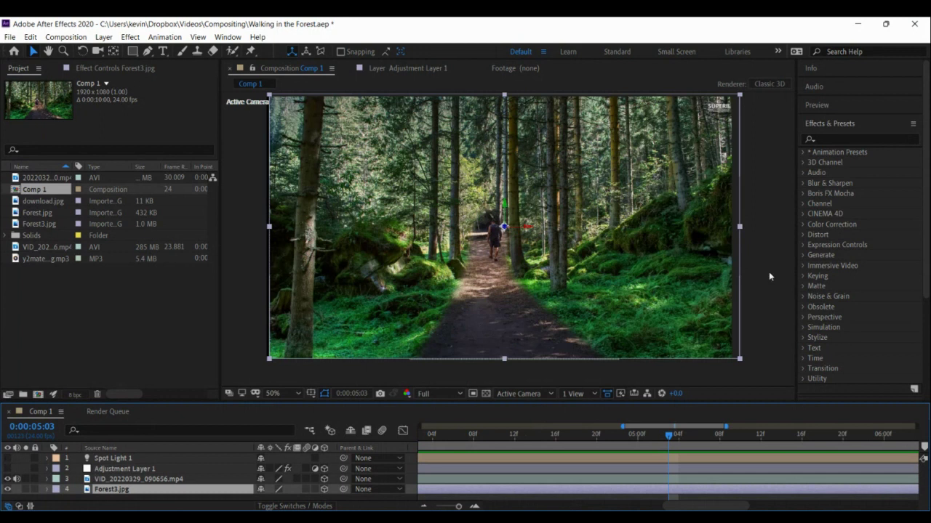